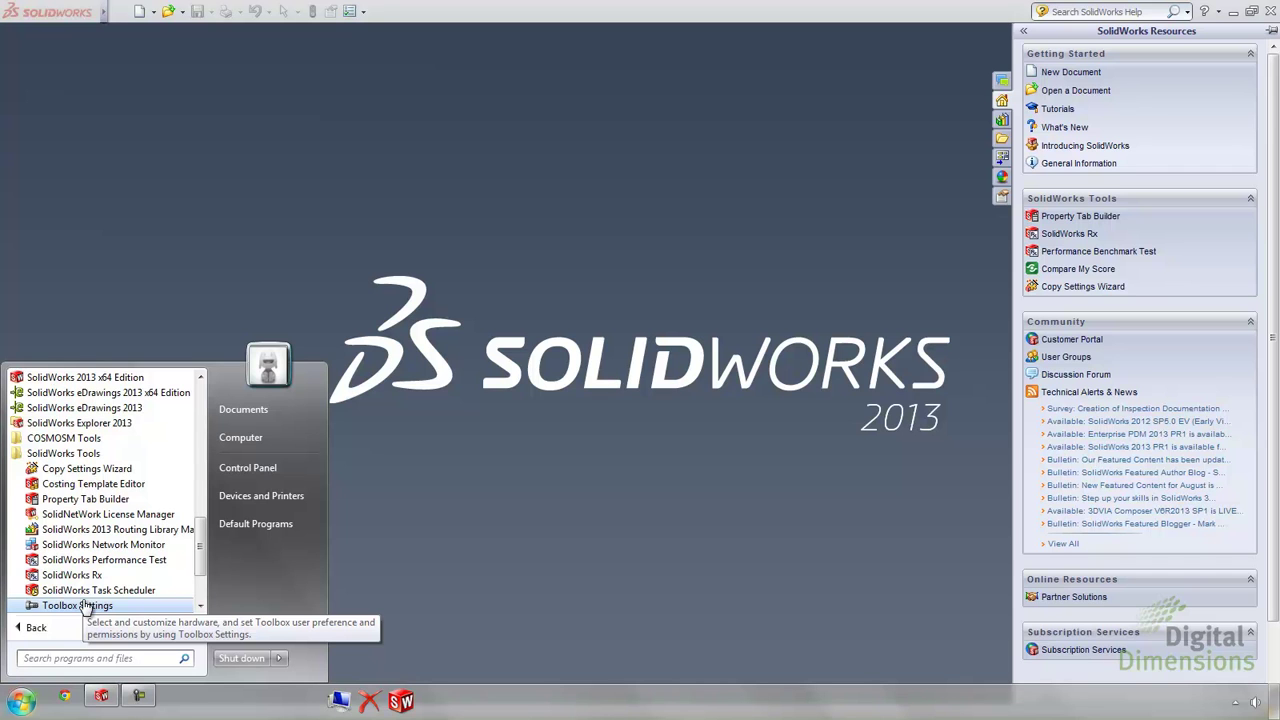
- Create a new part document
{"action": "left_click", "coordinate": [263, 482]}
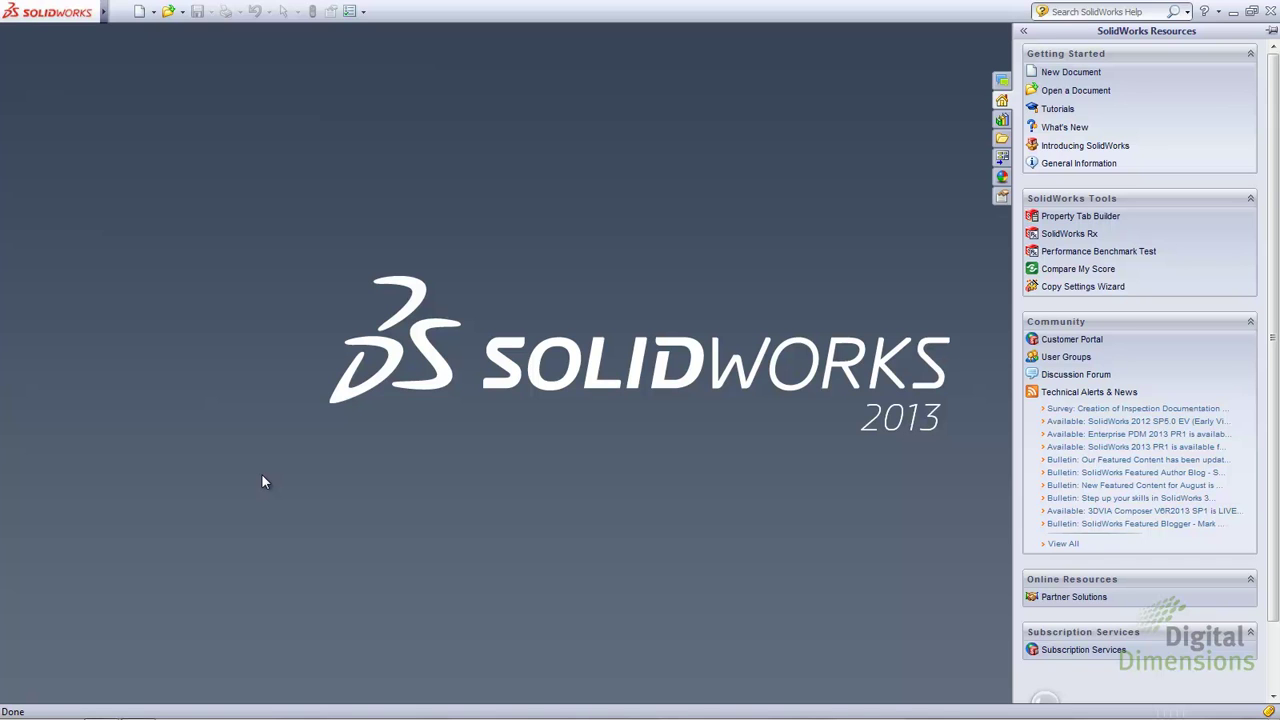
{"action": "left_click", "coordinate": [139, 11]}
{"action": "left_click", "coordinate": [560, 519]}
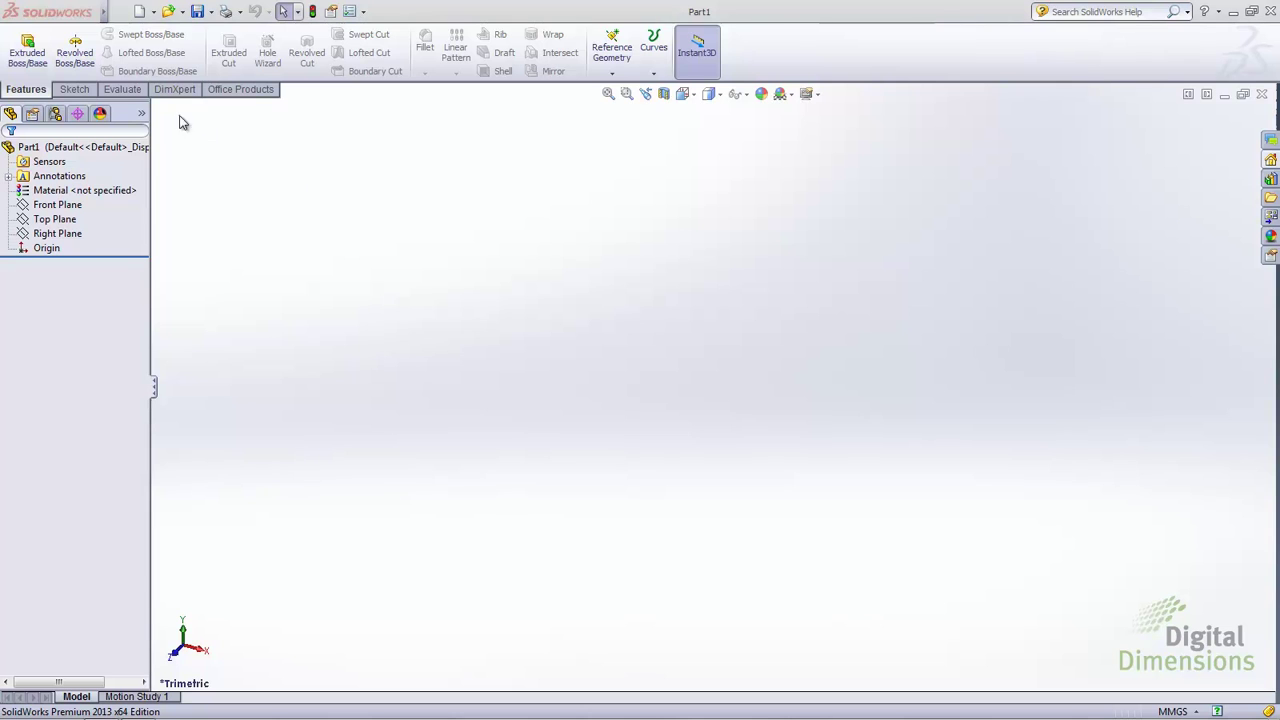
- Cycle through the Features, Sketch, Evaluate, DimXpert and Office Products command sets in both directions to review their tools
{"action": "left_click", "coordinate": [85, 93]}
{"action": "left_click", "coordinate": [115, 92]}
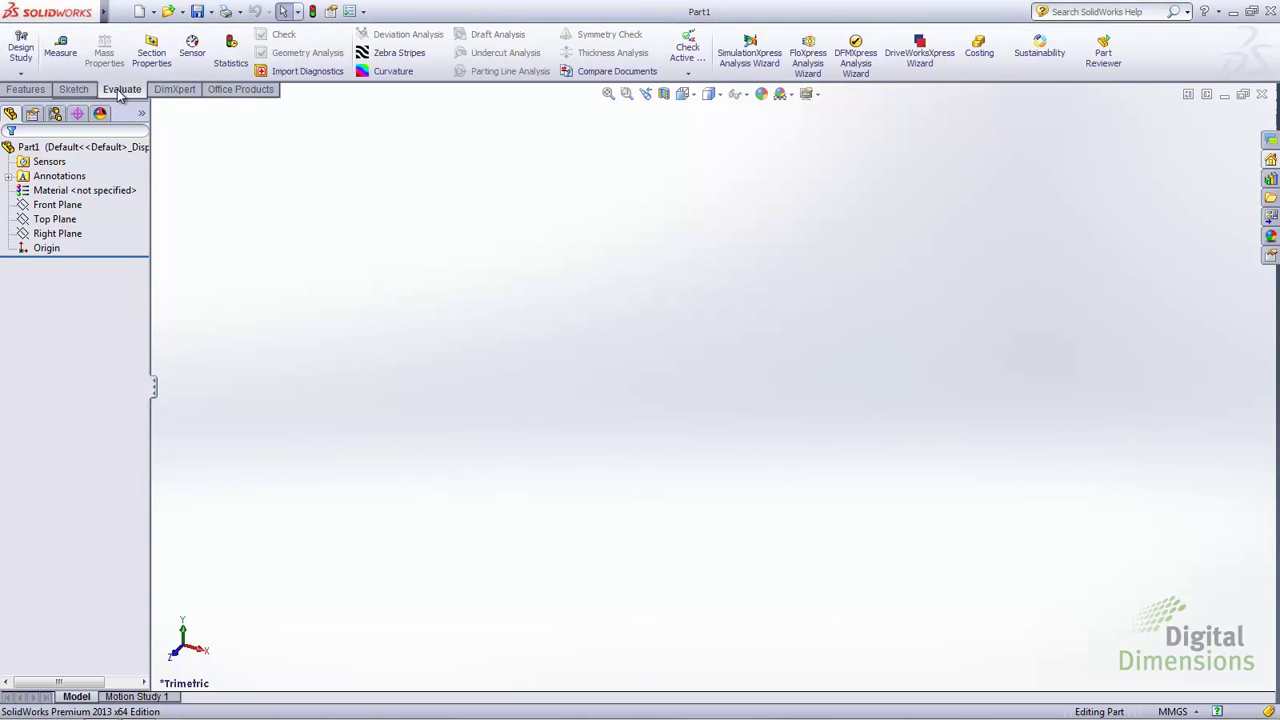
{"action": "left_click", "coordinate": [155, 92]}
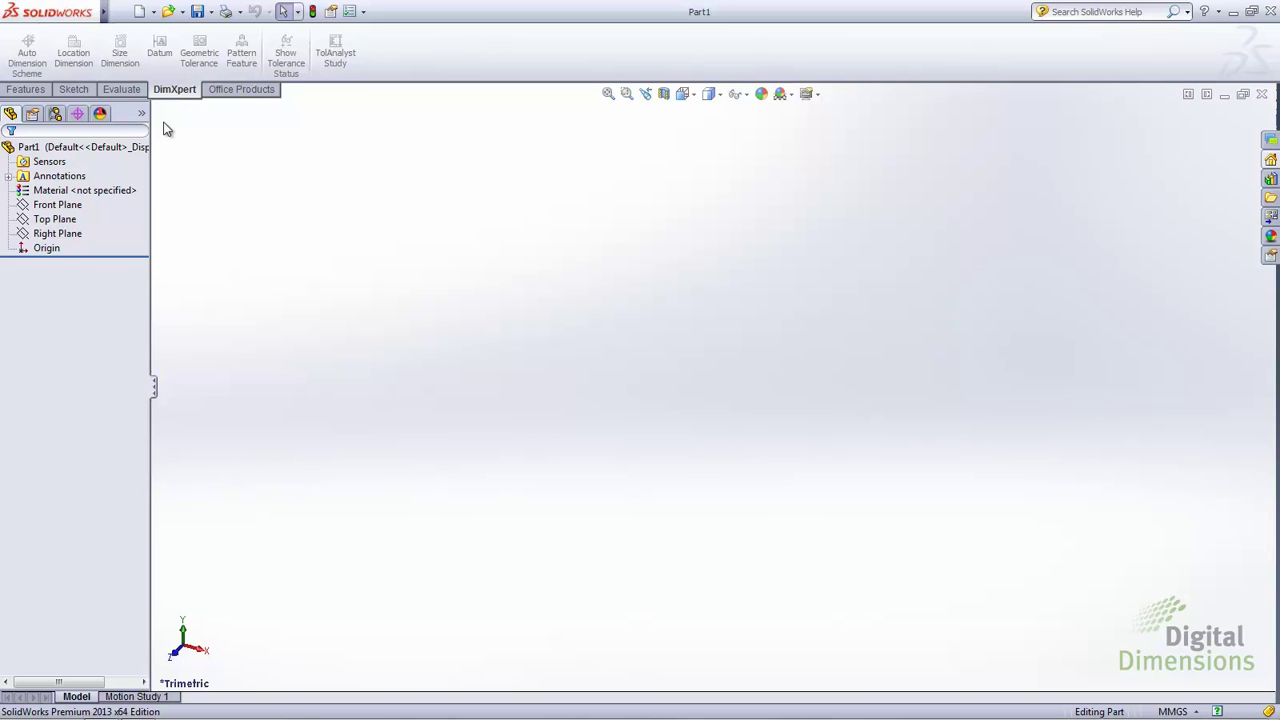
{"action": "key", "text": "ctrl+Page_Up"}
{"action": "key", "text": "ctrl+Page_Up"}
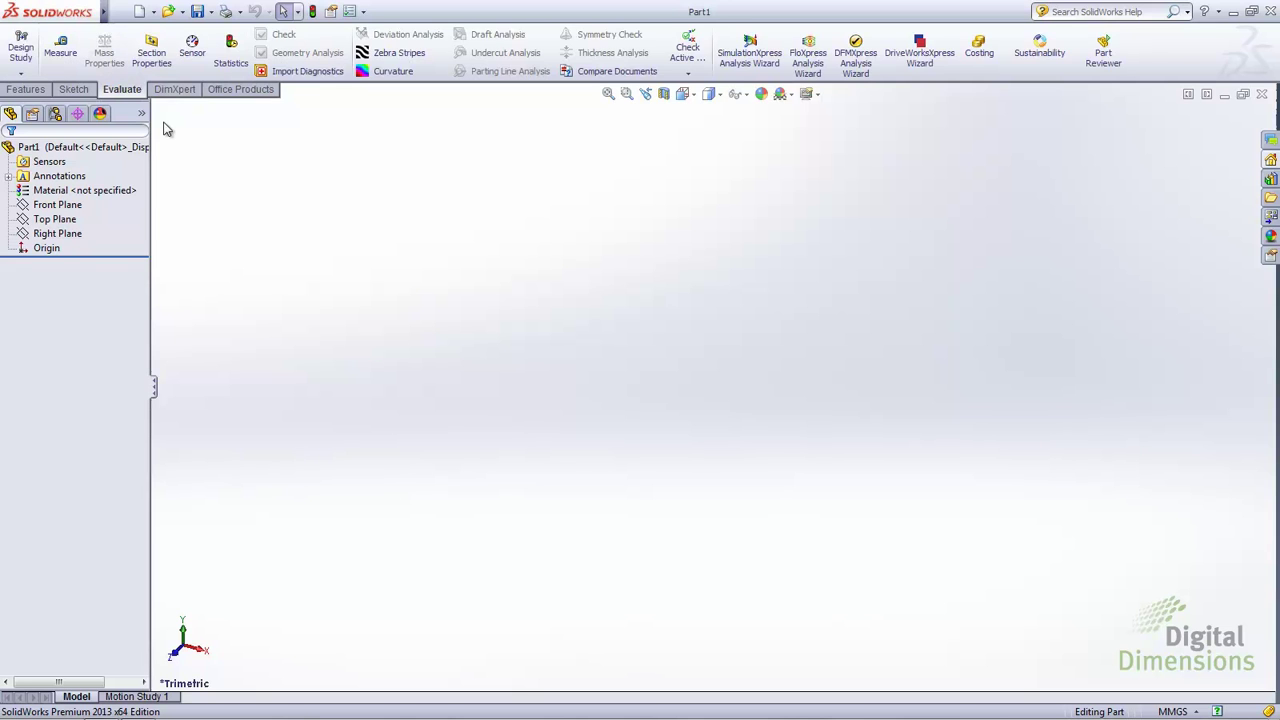
{"action": "key", "text": "ctrl+Page_Up"}
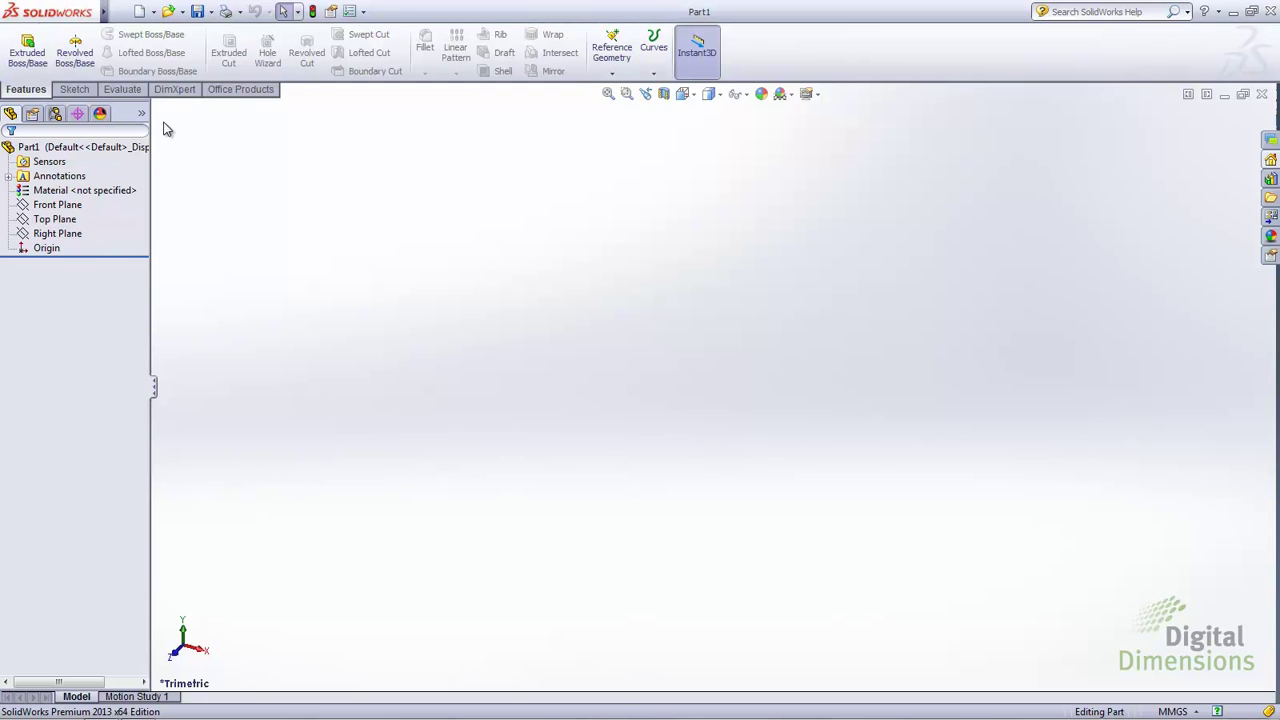
{"action": "key", "text": "ctrl+Page_Up"}
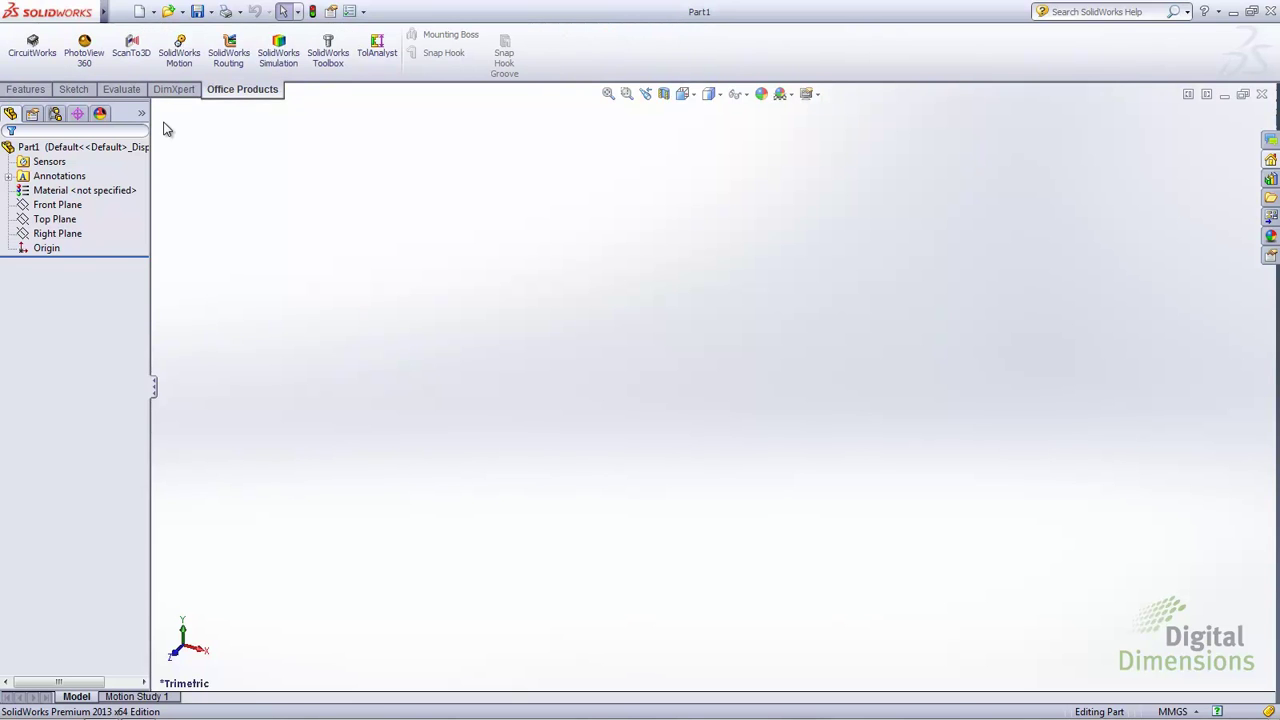
{"action": "key", "text": "ctrl+Page_Up"}
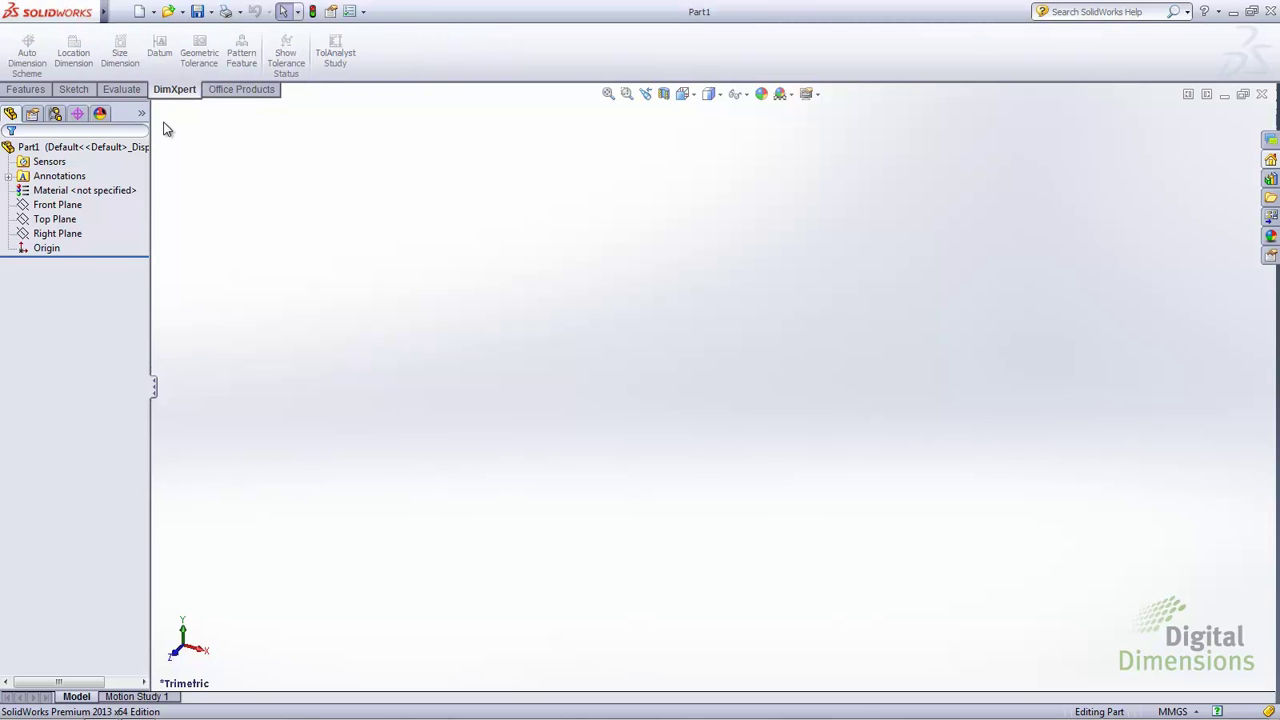
{"action": "key", "text": "ctrl+Page_Down"}
{"action": "key", "text": "ctrl+Page_Down"}
{"action": "key", "text": "ctrl+Page_Down"}
{"action": "key", "text": "ctrl+Page_Down"}
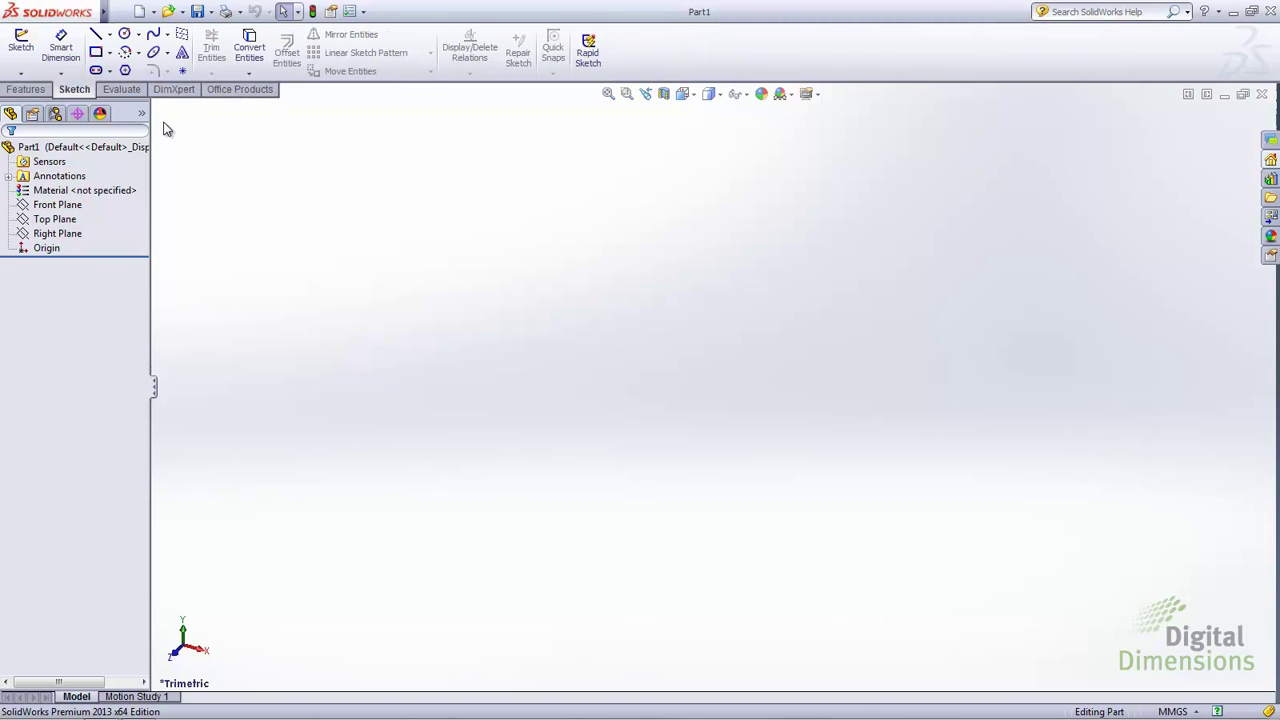
- Open the interface customization settings and review the keyboard shortcuts assigned to all commands
{"action": "mouse_move", "coordinate": [104, 12]}
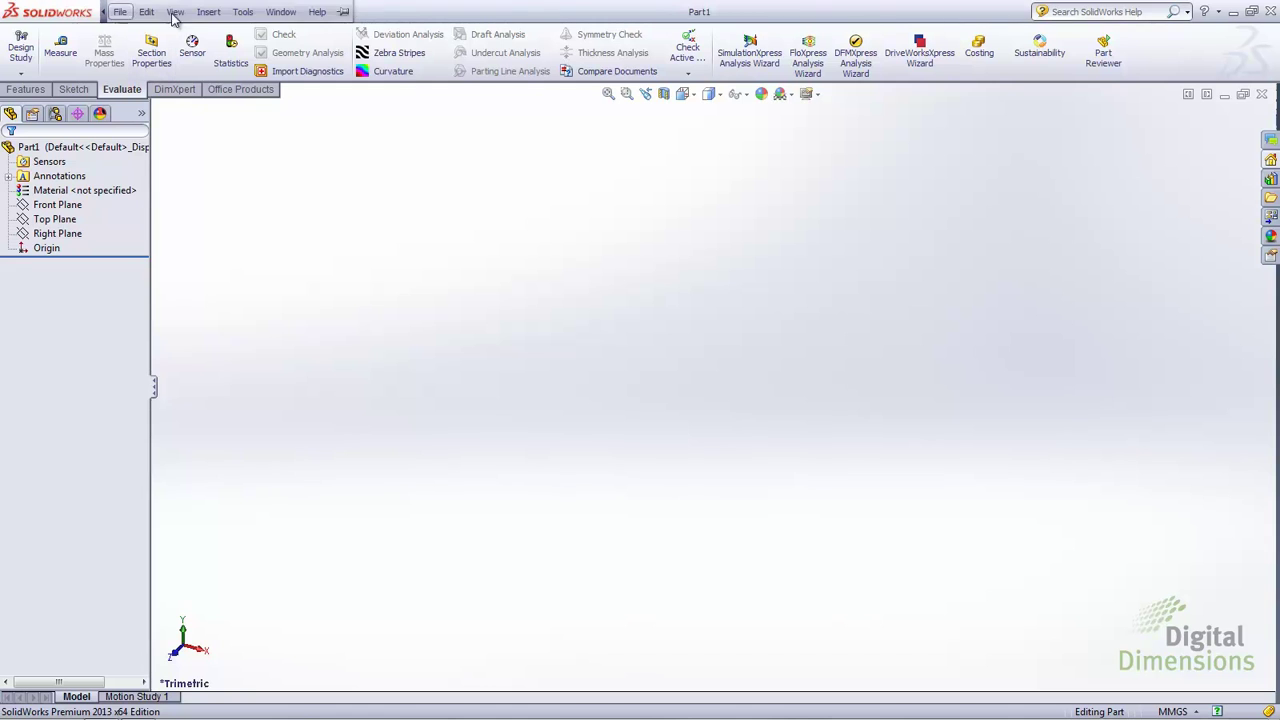
{"action": "left_click", "coordinate": [244, 12]}
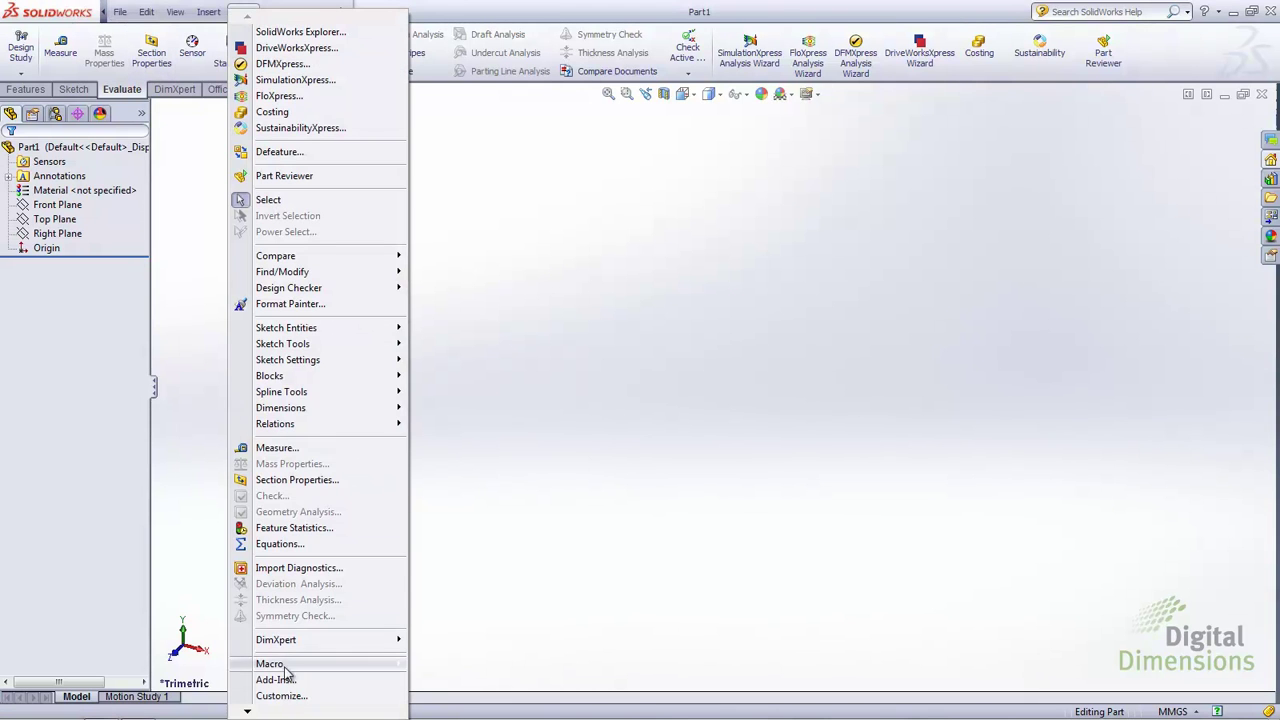
{"action": "left_click", "coordinate": [282, 696]}
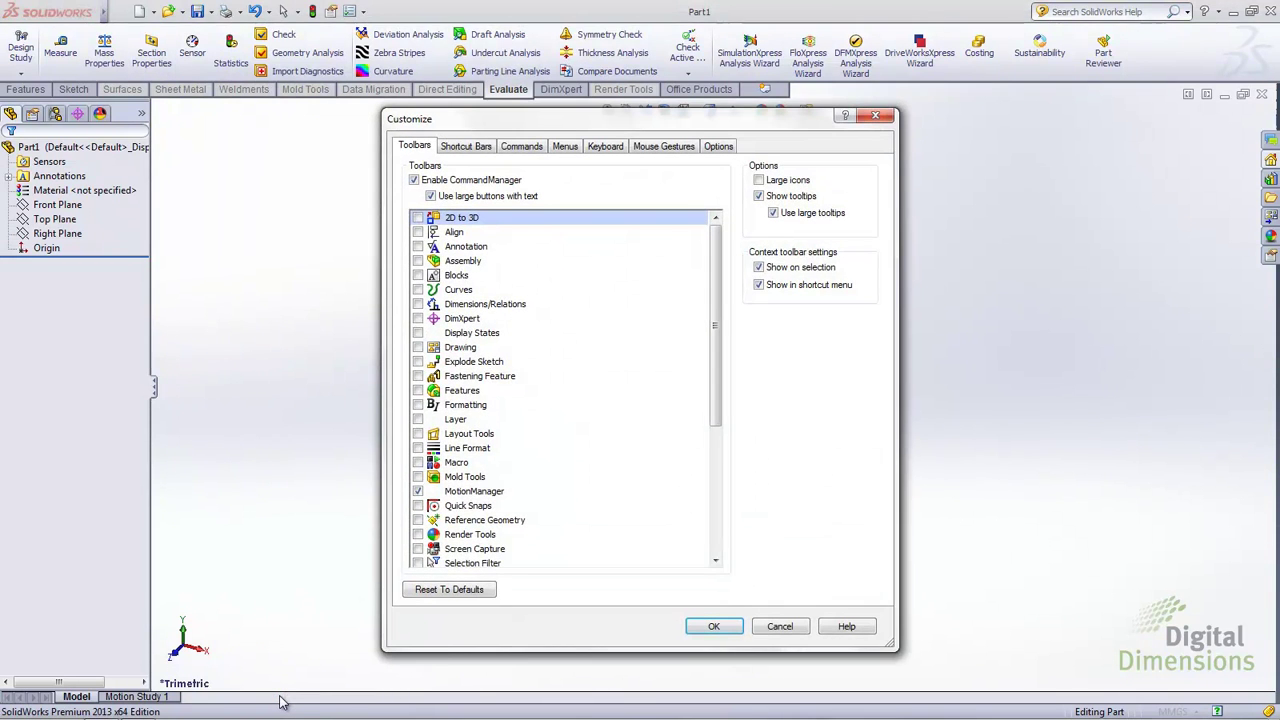
{"action": "left_click", "coordinate": [606, 146]}
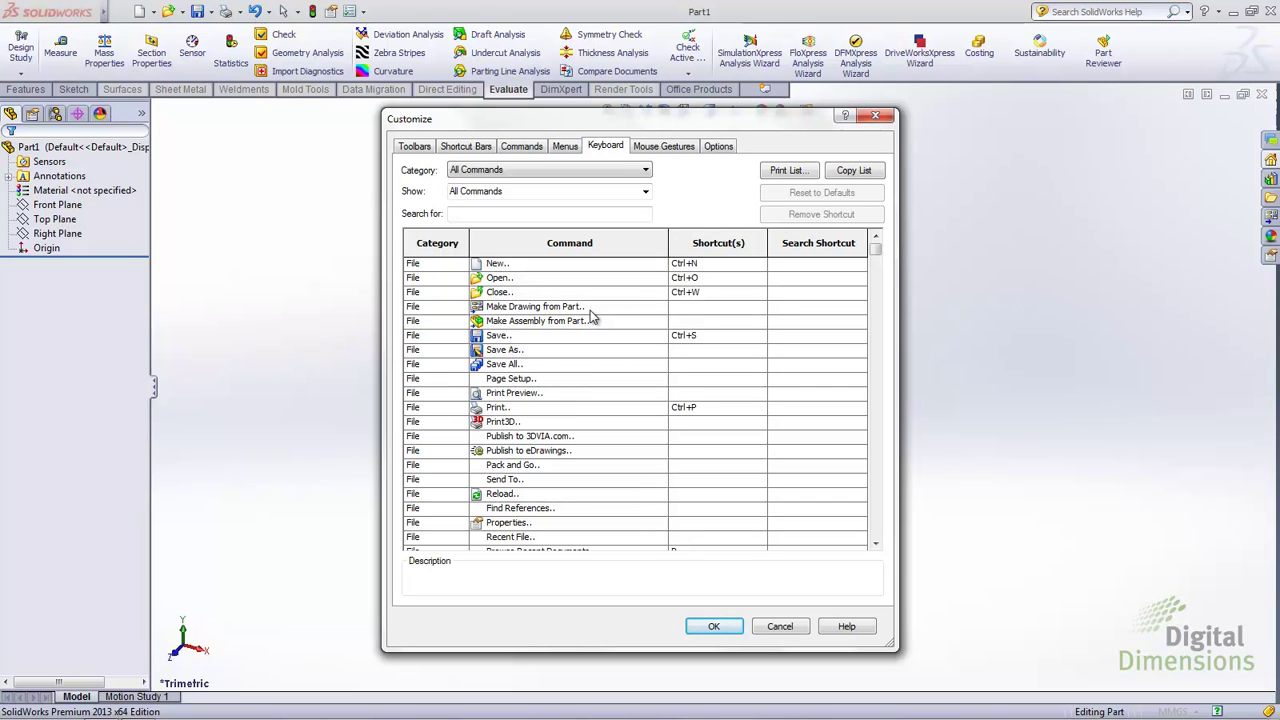
- Customize the part shortcut toolbar by removing its last command and adding the Fillet flyout before Reference Geometry
{"action": "left_click", "coordinate": [470, 147]}
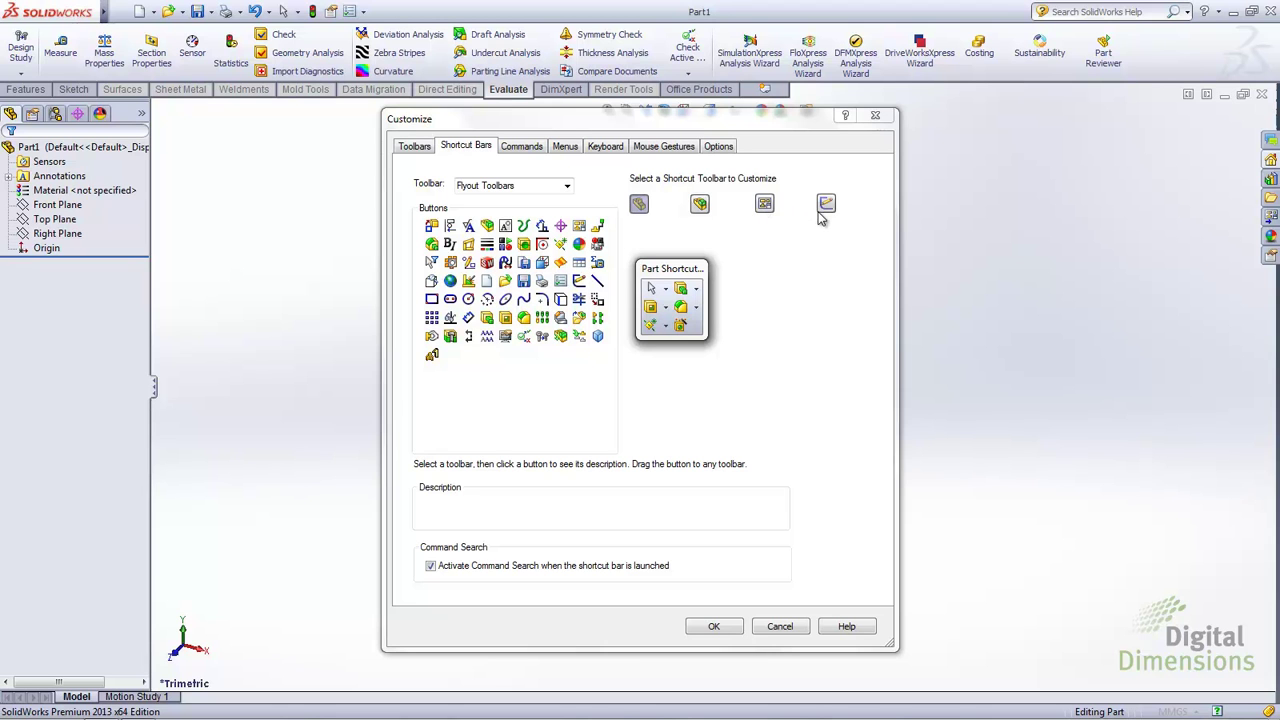
{"action": "left_click_drag", "start_coordinate": [705, 337], "coordinate": [780, 288]}
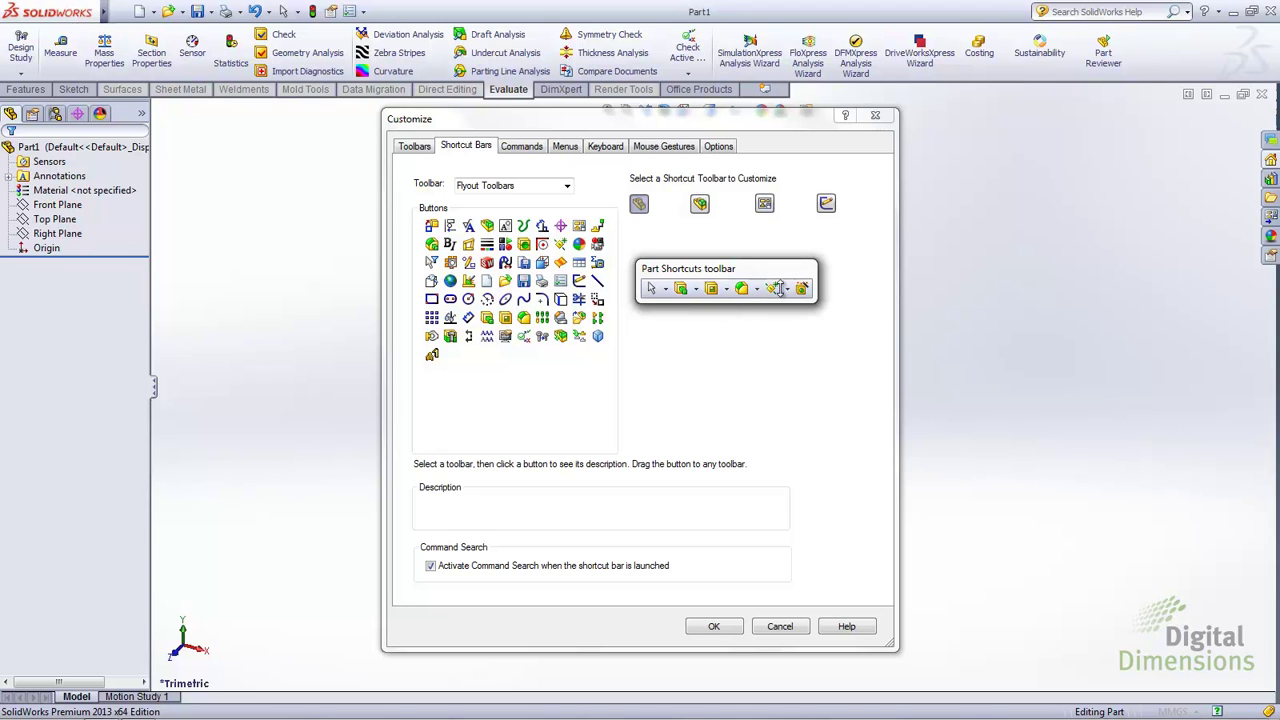
{"action": "left_click_drag", "start_coordinate": [810, 303], "coordinate": [706, 363]}
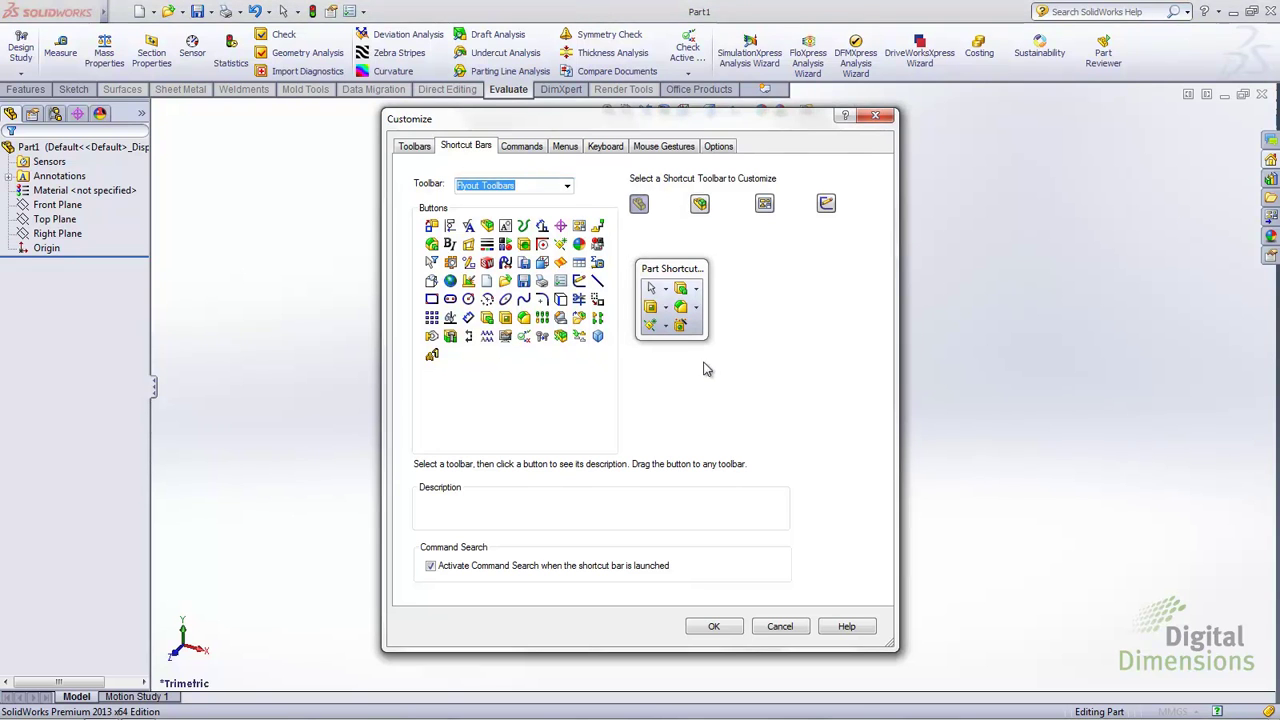
{"action": "left_click_drag", "start_coordinate": [680, 325], "coordinate": [693, 380]}
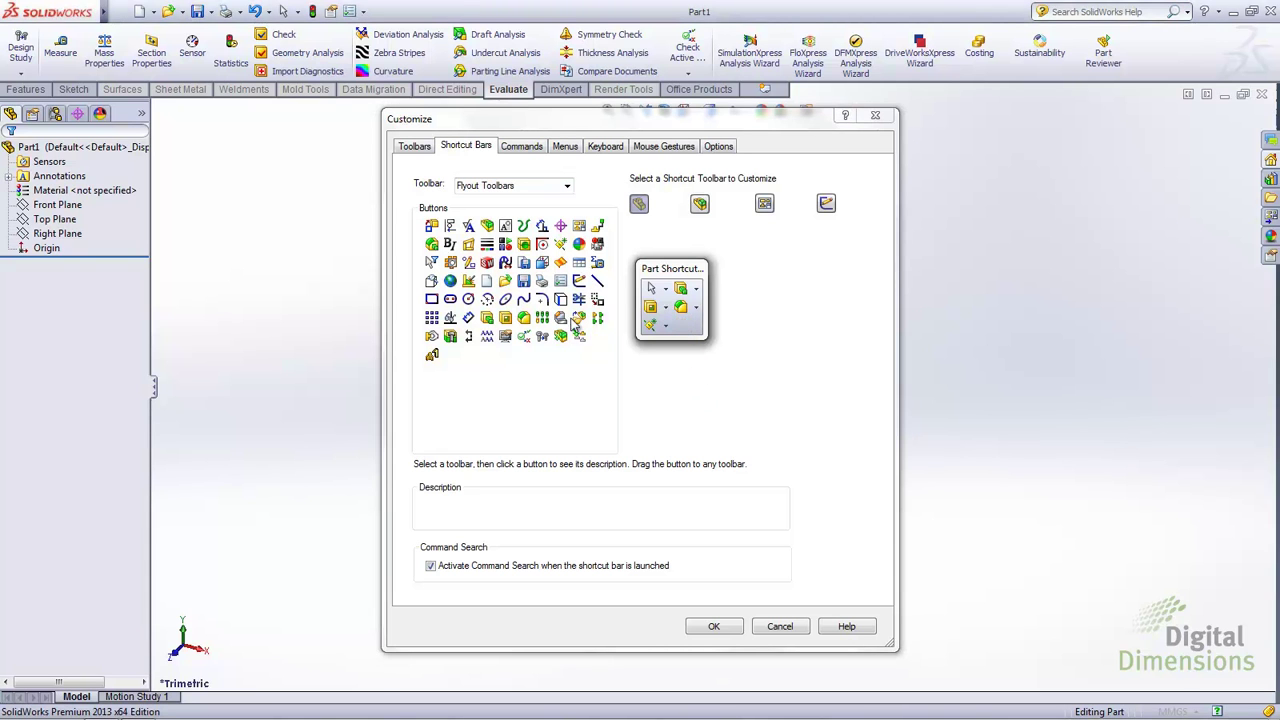
{"action": "left_click_drag", "start_coordinate": [523, 318], "coordinate": [686, 340]}
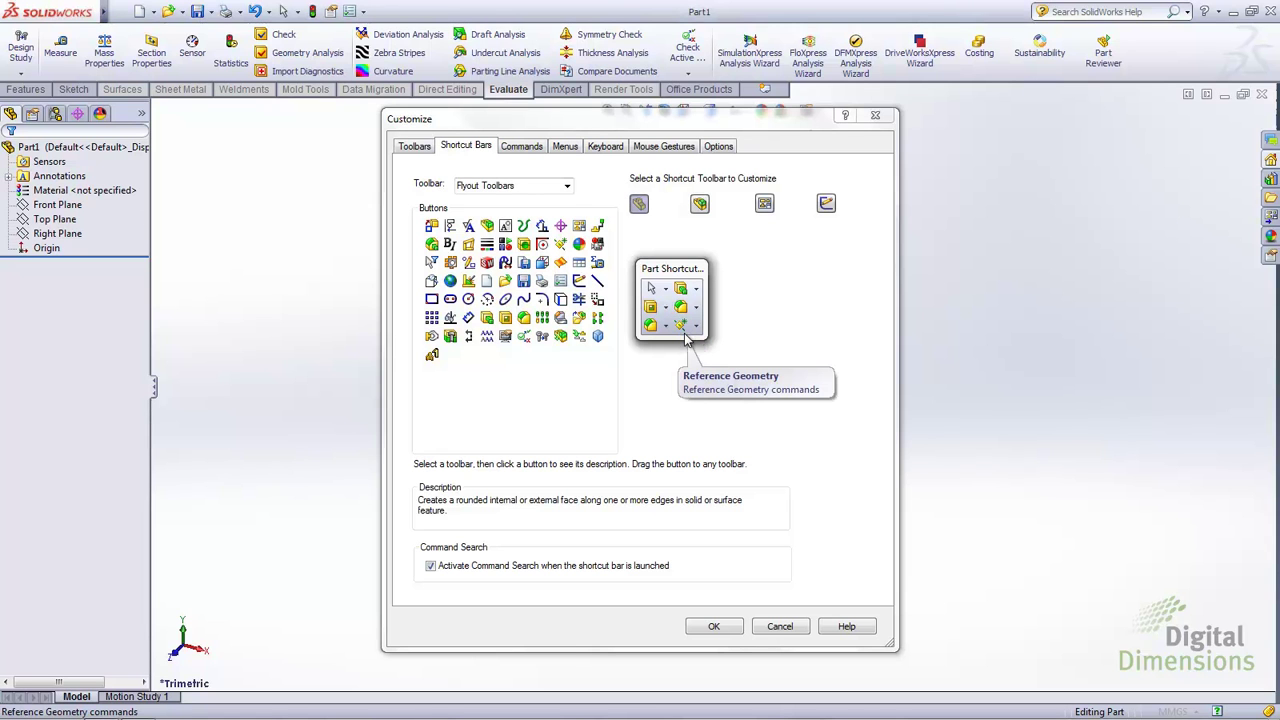
{"action": "left_click", "coordinate": [703, 623]}
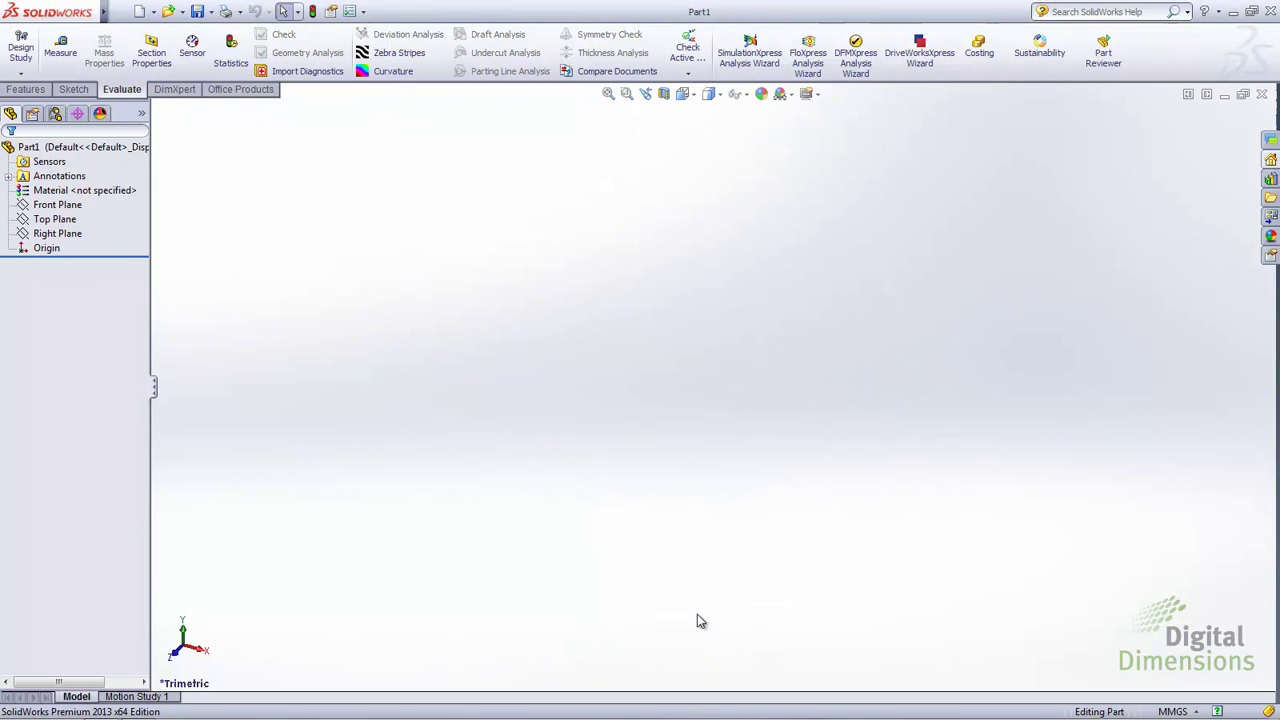
- Set the Favorites tree item to Show in the FeatureManager system options
{"action": "left_click", "coordinate": [349, 12]}
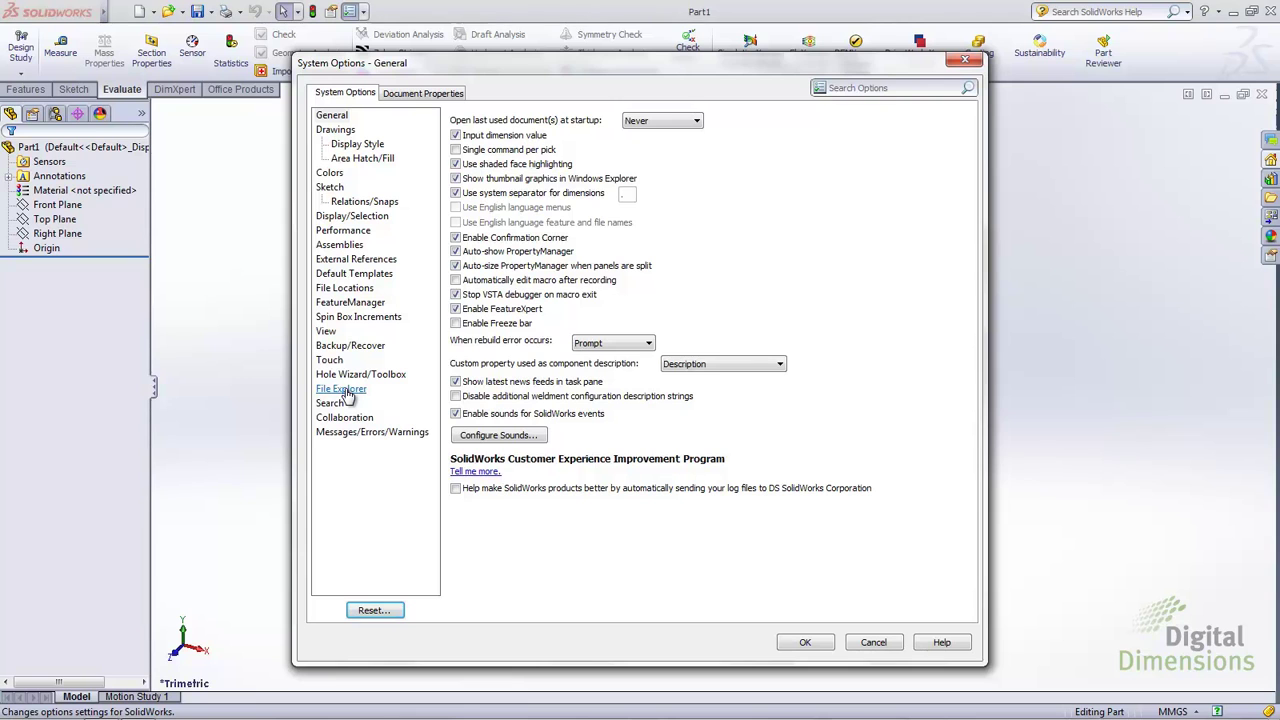
{"action": "left_click", "coordinate": [350, 302]}
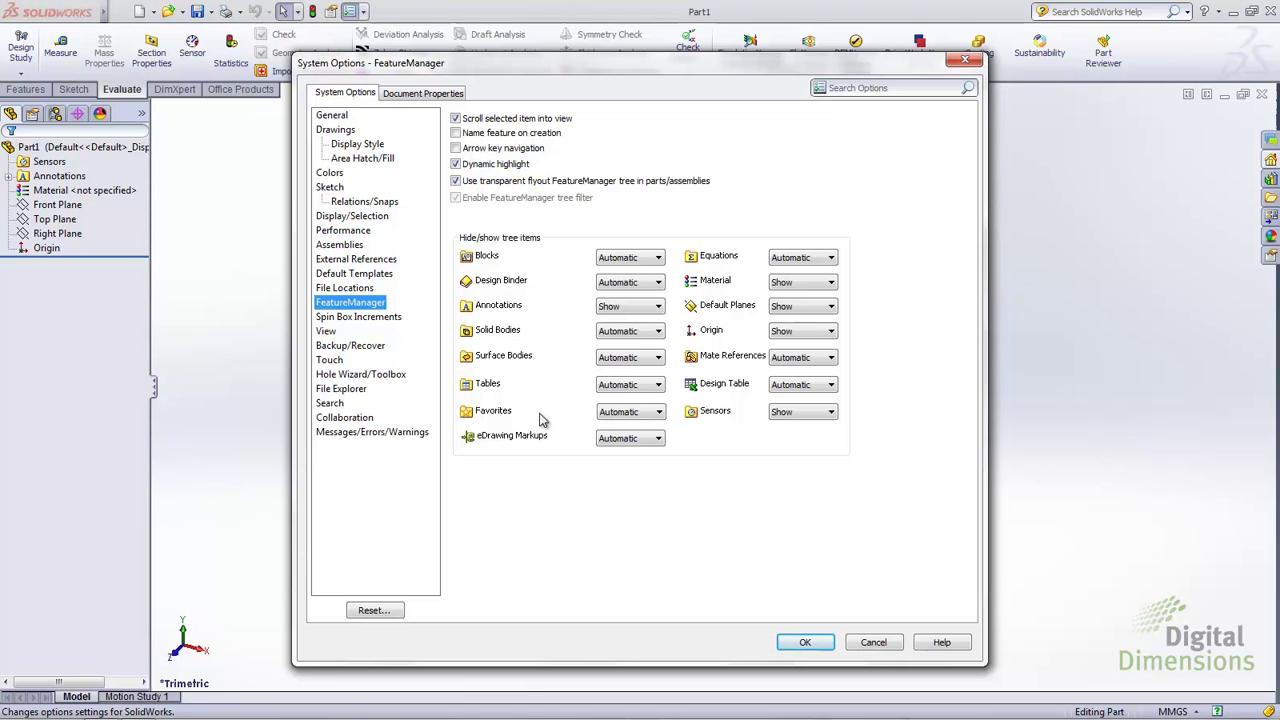
{"action": "left_click", "coordinate": [625, 412]}
{"action": "left_click", "coordinate": [614, 447]}
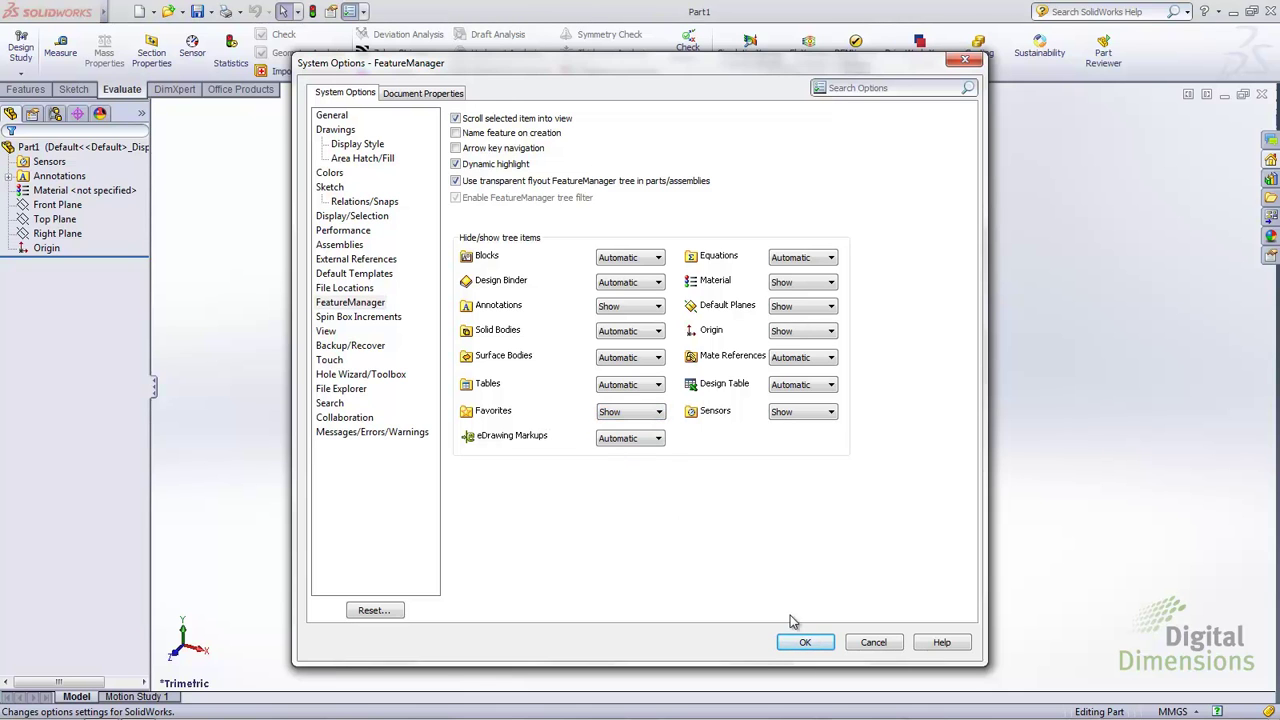
{"action": "left_click", "coordinate": [803, 645]}
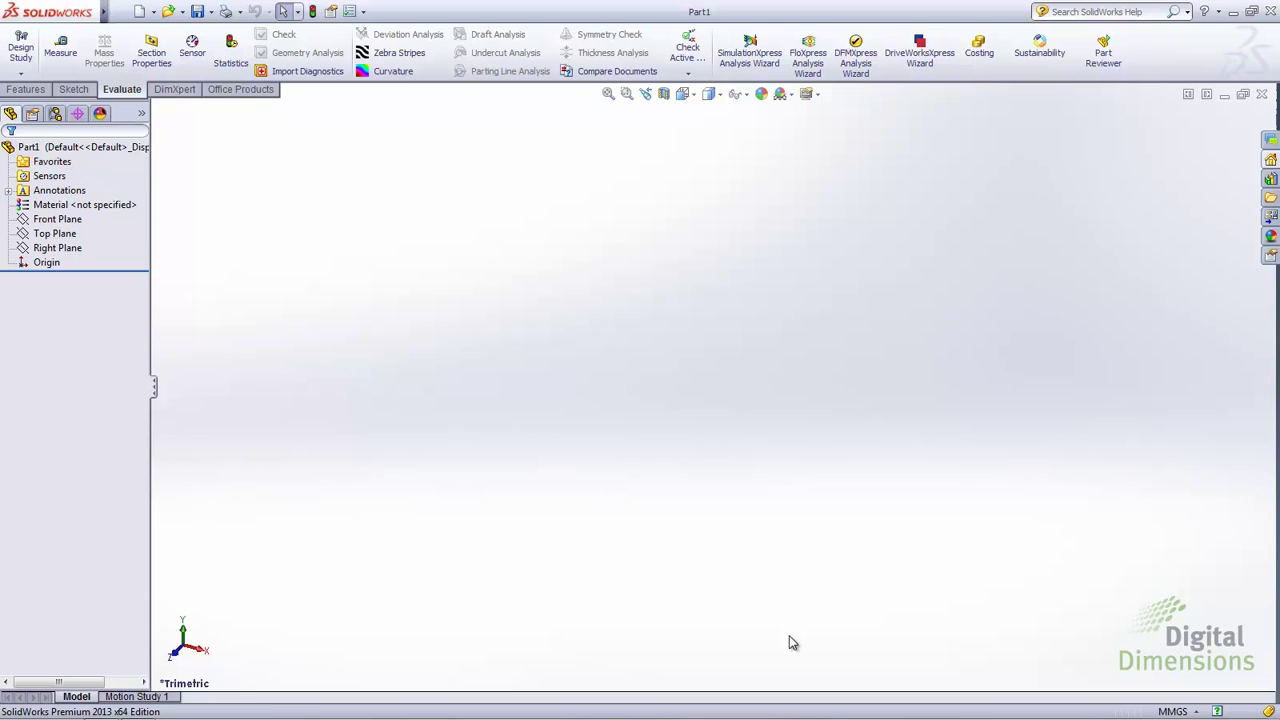
- Open the Light Switch Cover part
{"action": "left_click", "coordinate": [170, 11]}
{"action": "left_click", "coordinate": [66, 110]}
{"action": "left_click", "coordinate": [1043, 100]}
{"action": "left_click", "coordinate": [1132, 693]}
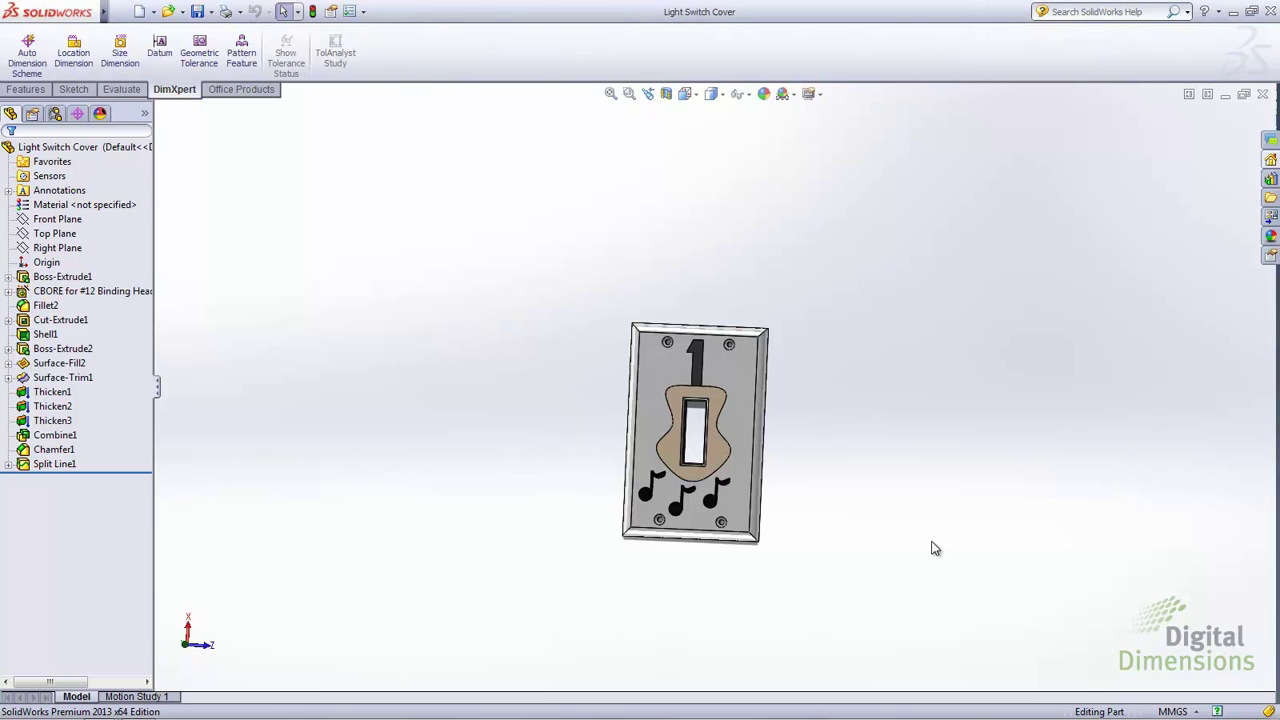
- Add Sketch1 of Boss-Extrude1 to the part's Favorites folder
{"action": "left_click", "coordinate": [64, 165]}
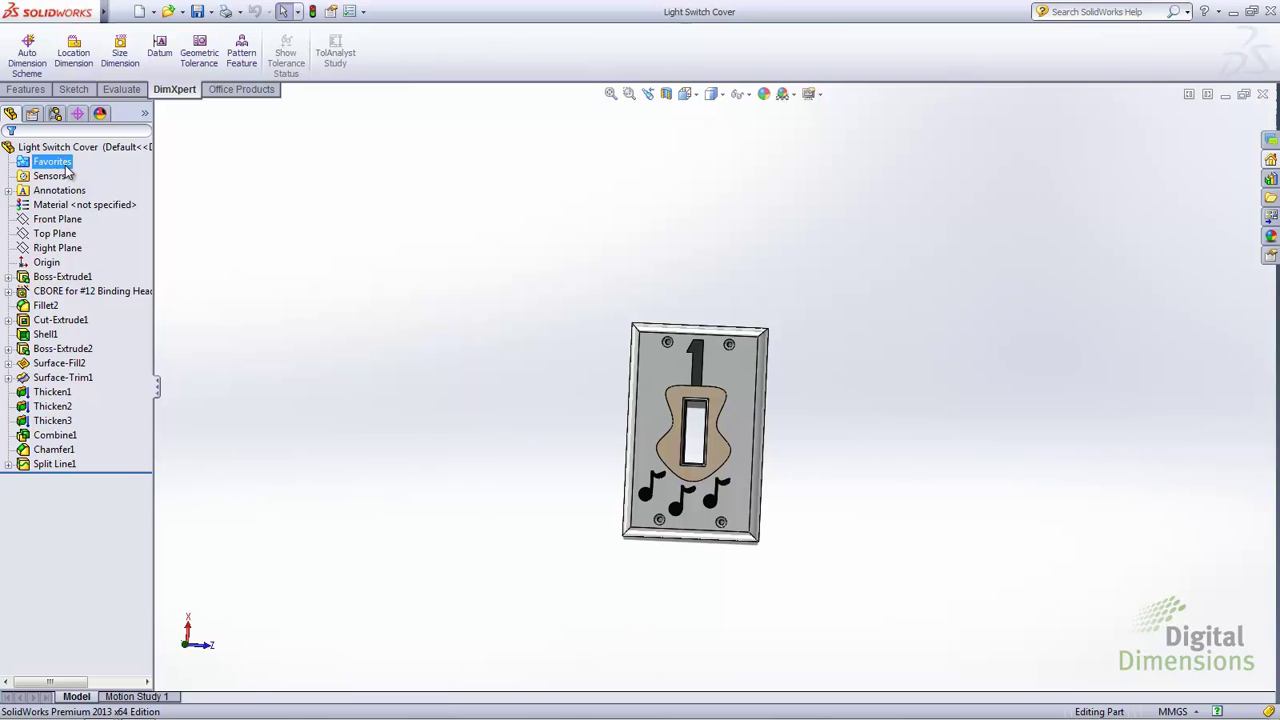
{"action": "left_click", "coordinate": [8, 277]}
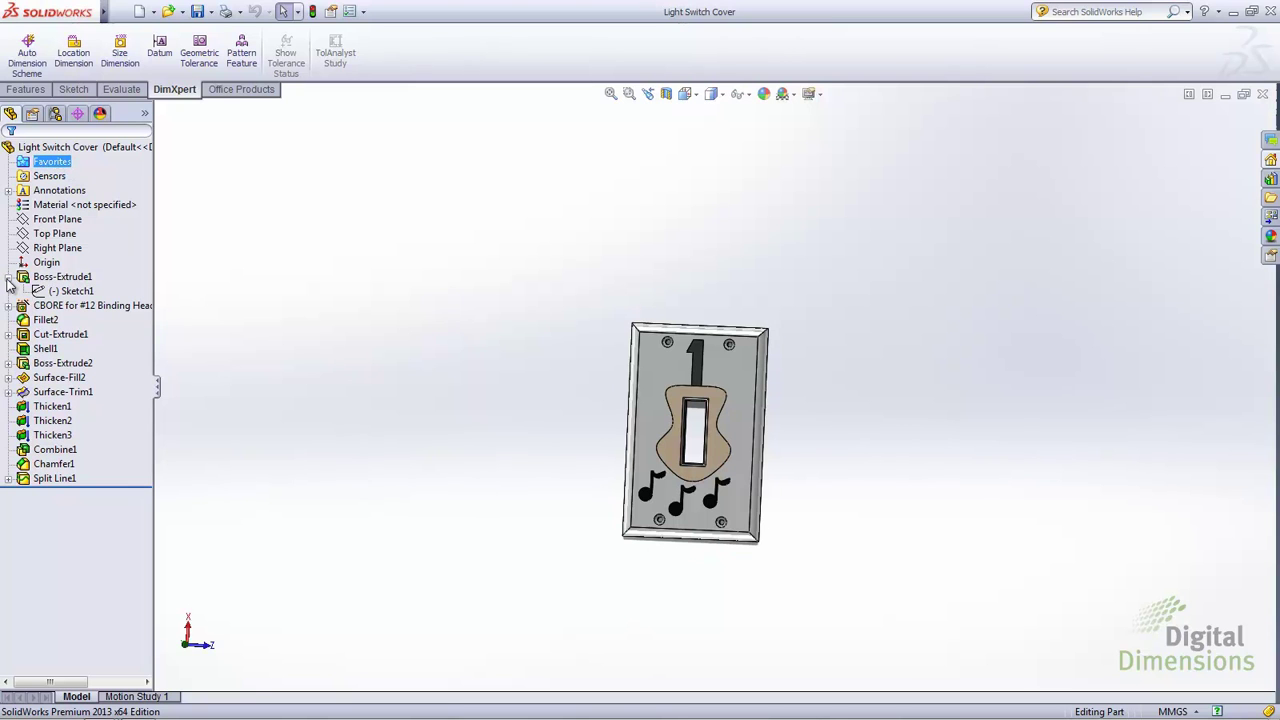
{"action": "left_click", "coordinate": [70, 291]}
{"action": "right_click", "coordinate": [70, 291]}
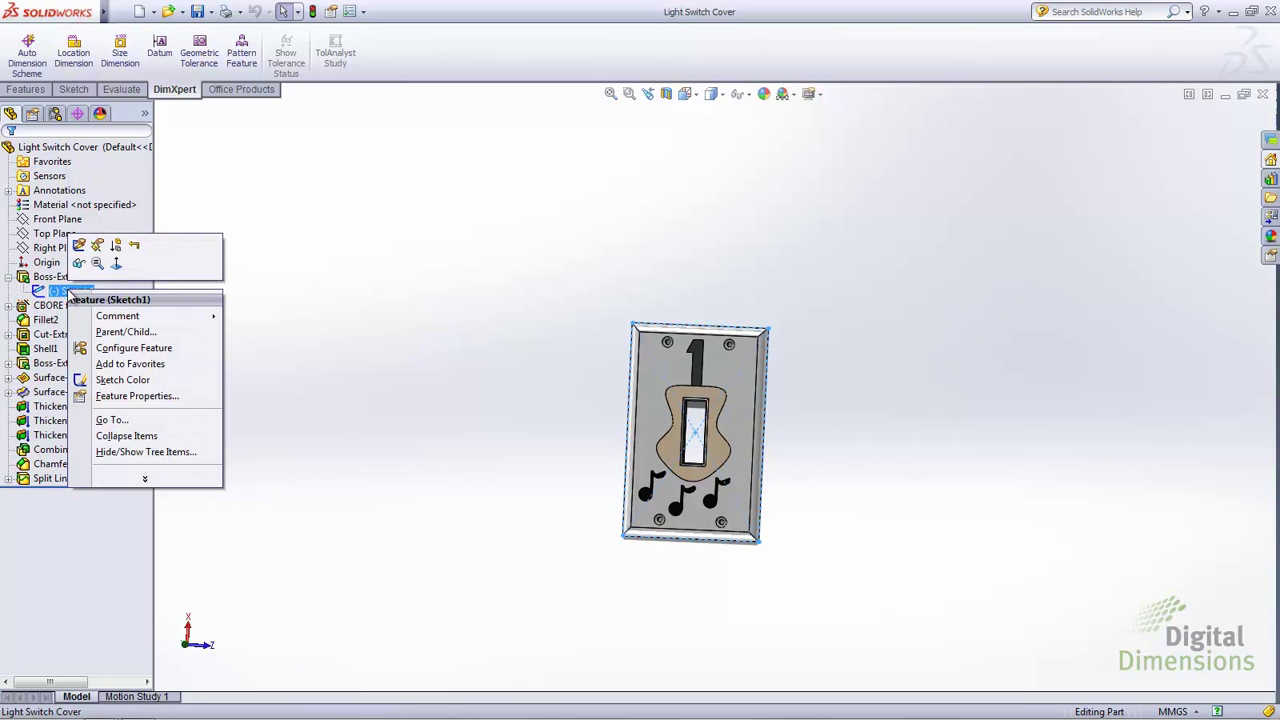
{"action": "left_click", "coordinate": [108, 364]}
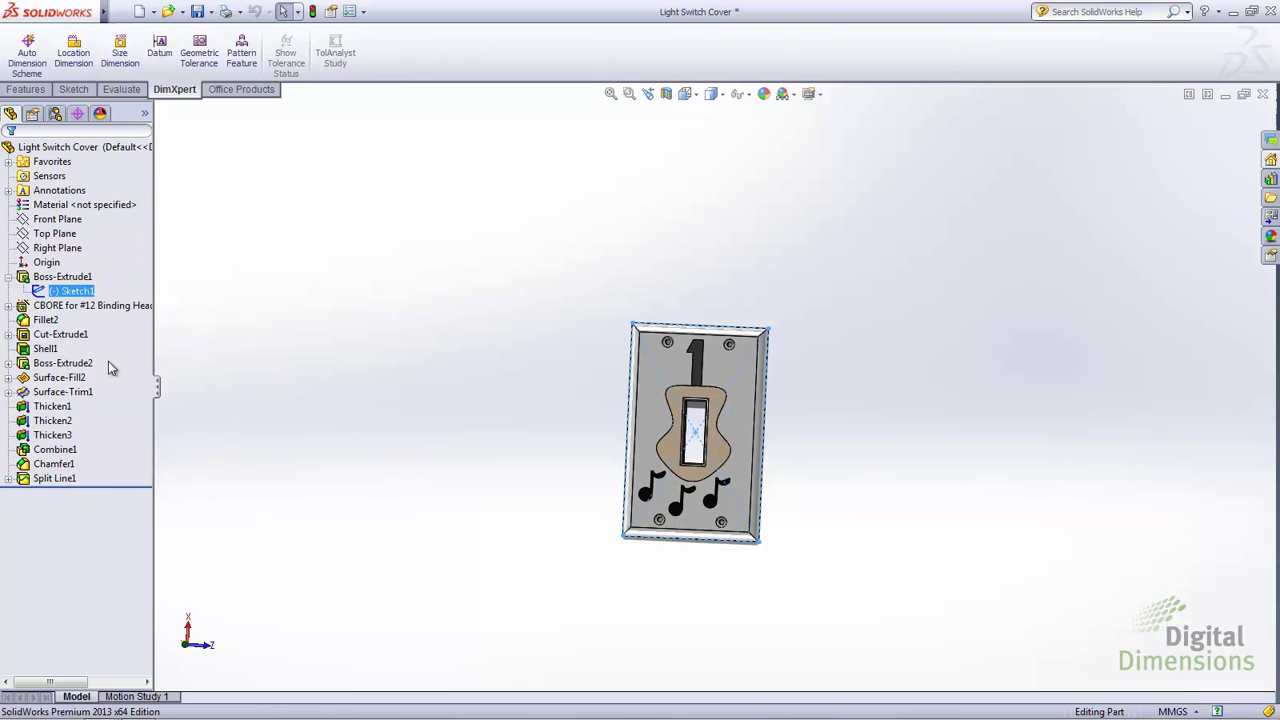
- Expand the Favorites folder and compare its Sketch1 entry with the original under Boss-Extrude1
{"action": "left_click", "coordinate": [8, 162]}
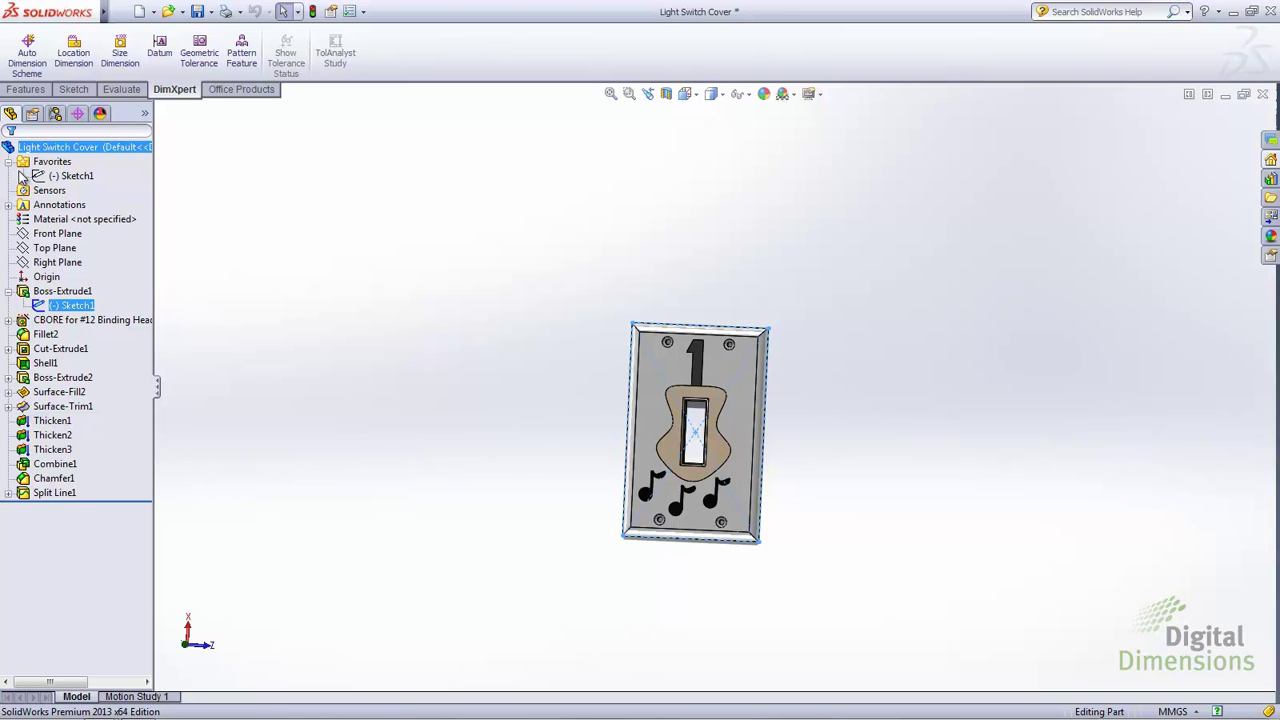
{"action": "left_click", "coordinate": [70, 176]}
{"action": "left_click", "coordinate": [63, 305]}
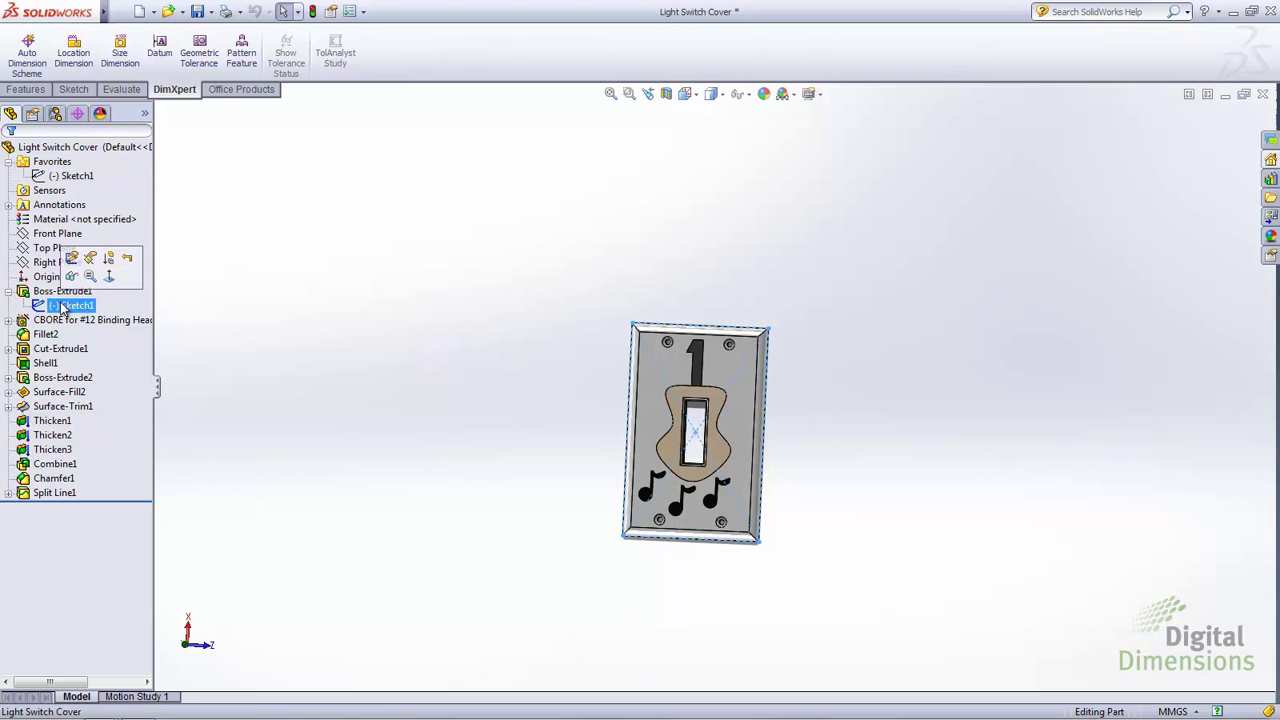
- Try to delete the Sketch1 entry from the Favorites folder
{"action": "left_click", "coordinate": [68, 177]}
{"action": "left_click", "coordinate": [62, 181]}
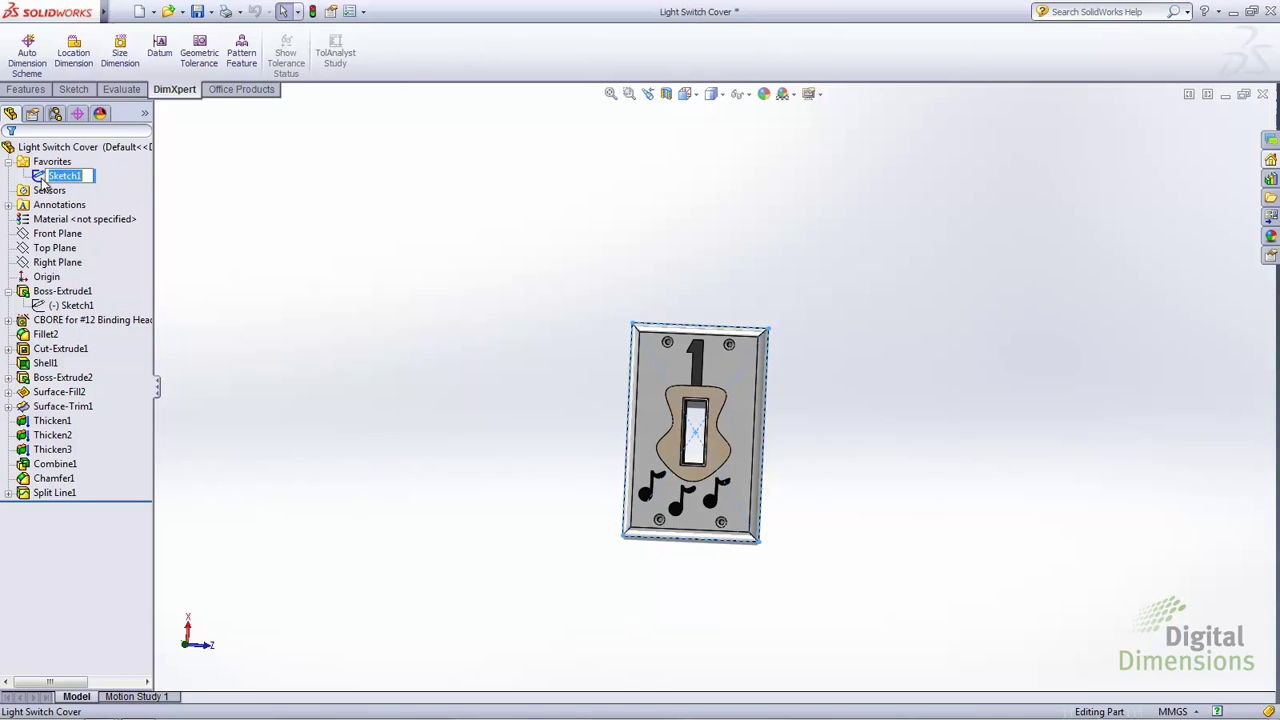
{"action": "left_click", "coordinate": [38, 180]}
{"action": "key", "text": "Delete"}
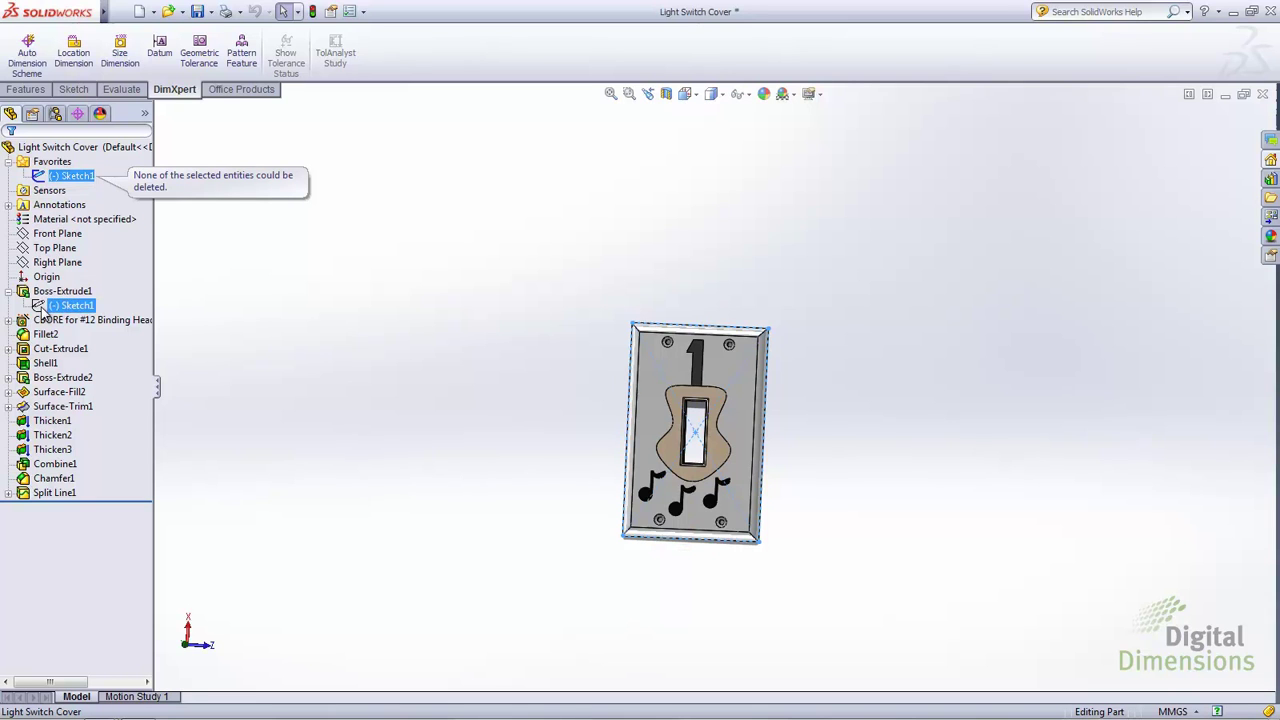
- Remove Sketch1 from Favorites
{"action": "right_click", "coordinate": [75, 181]}
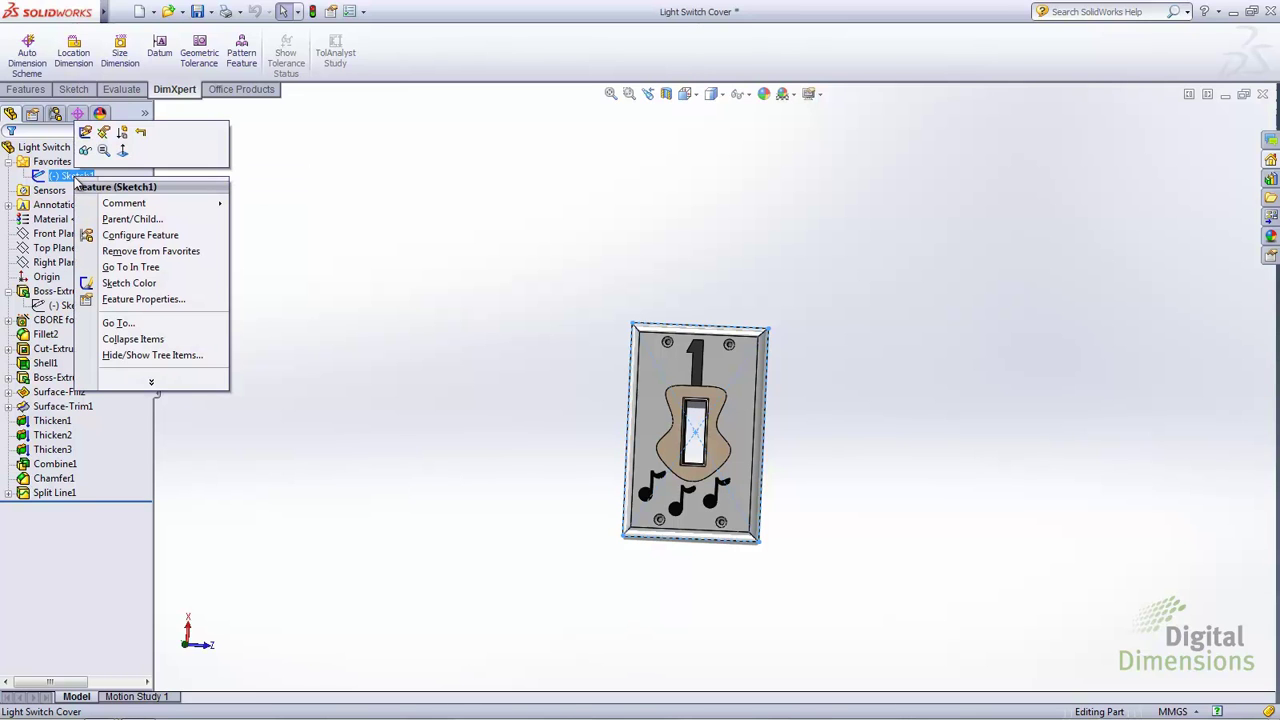
{"action": "left_click", "coordinate": [120, 251]}
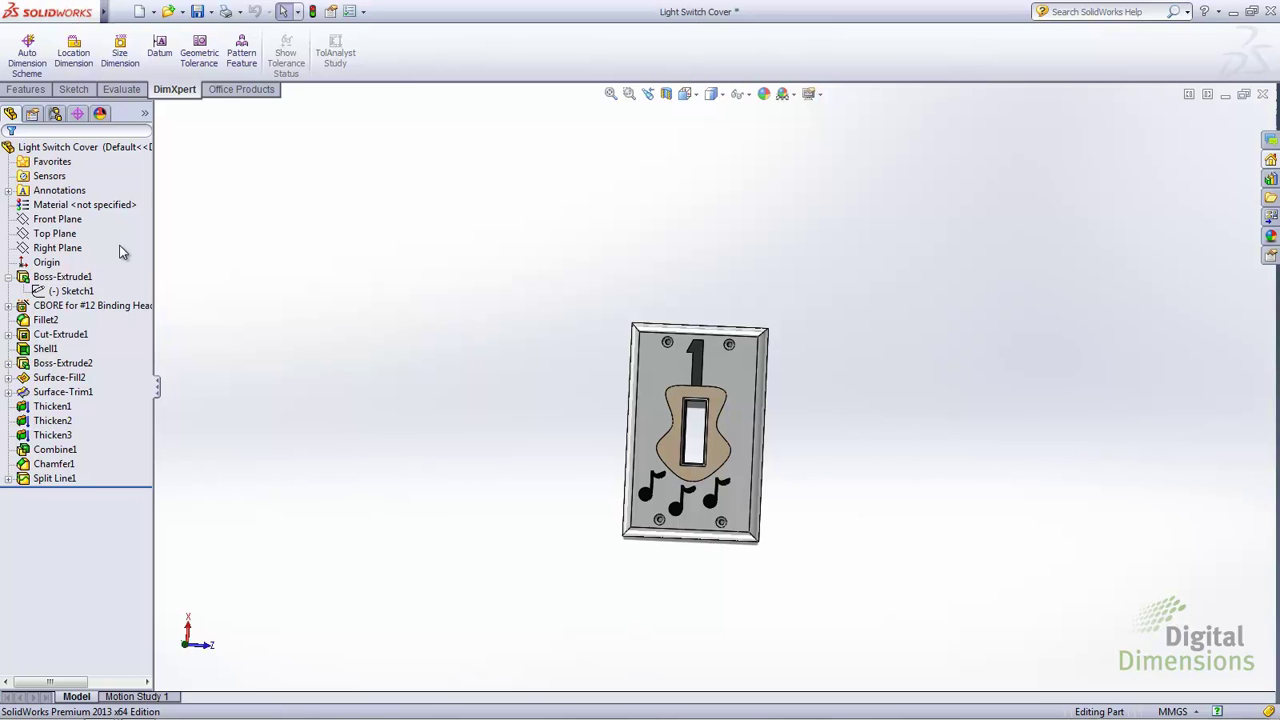
- Show the part's features and sketches as a flat tree
{"action": "right_click", "coordinate": [79, 151]}
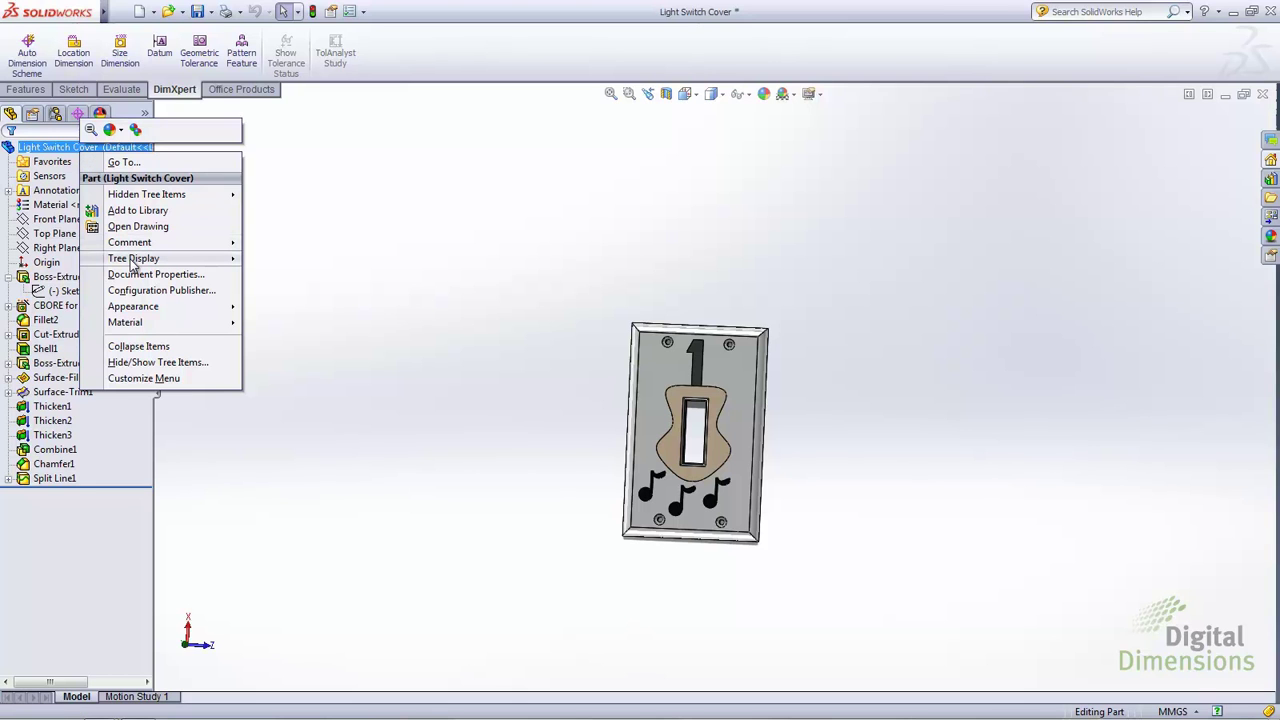
{"action": "mouse_move", "coordinate": [133, 262]}
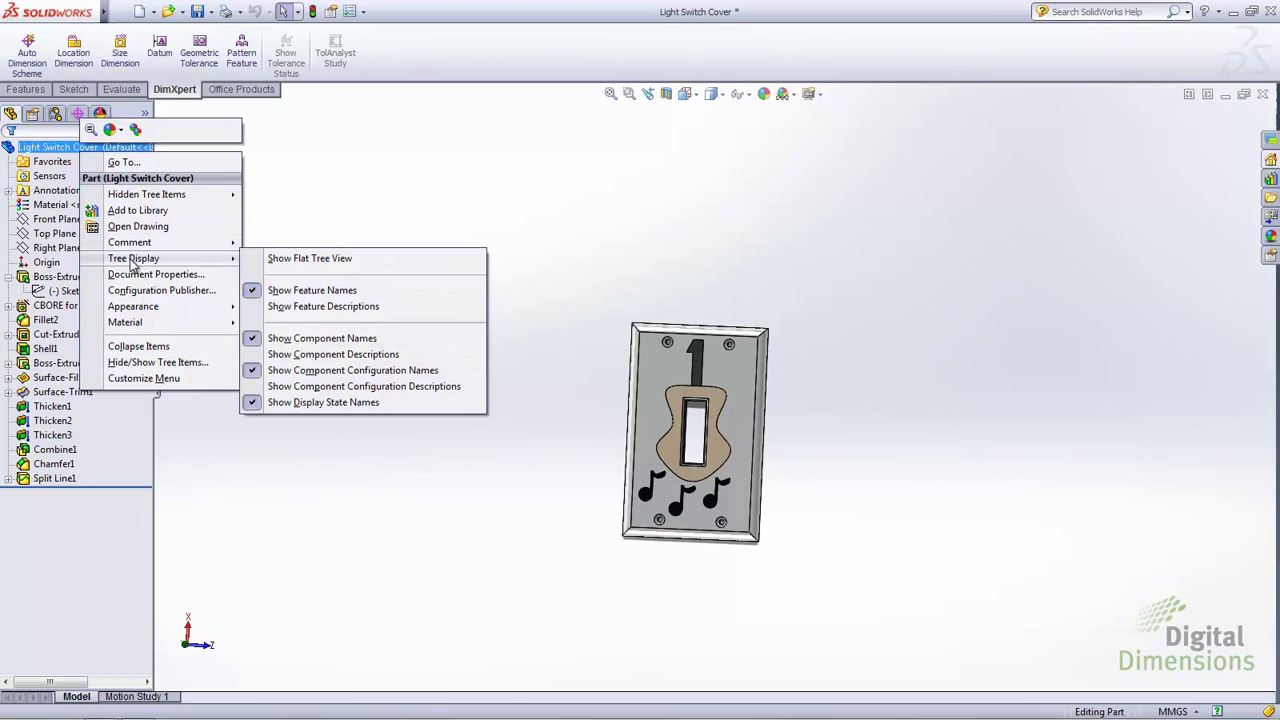
{"action": "left_click", "coordinate": [290, 259]}
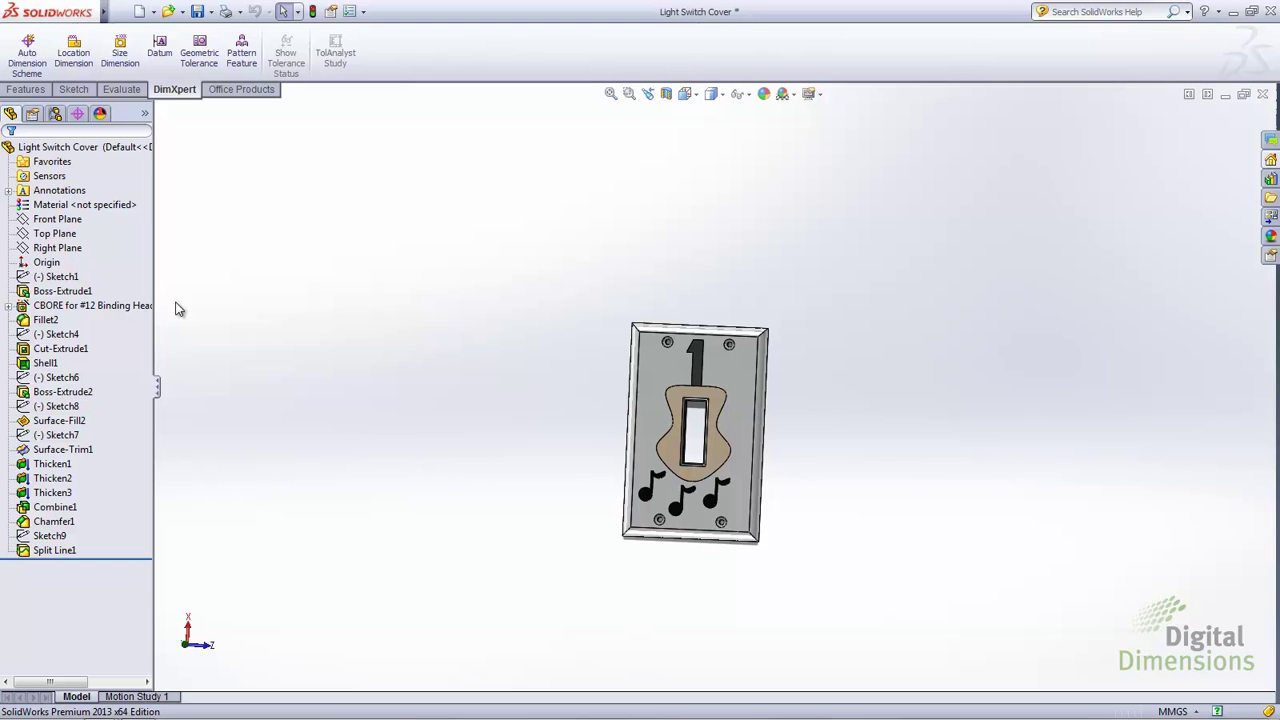
- Reorder Cut-Extrude1 to directly after Surface-Fill2 in the flat tree, choosing to continue and ignore the rebuild error
{"action": "mouse_move", "coordinate": [64, 334]}
{"action": "left_mouse_down"}
{"action": "mouse_move", "coordinate": [80, 355]}
{"action": "mouse_move", "coordinate": [71, 394]}
{"action": "mouse_move", "coordinate": [65, 362]}
{"action": "left_mouse_up"}
{"action": "left_click", "coordinate": [72, 338]}
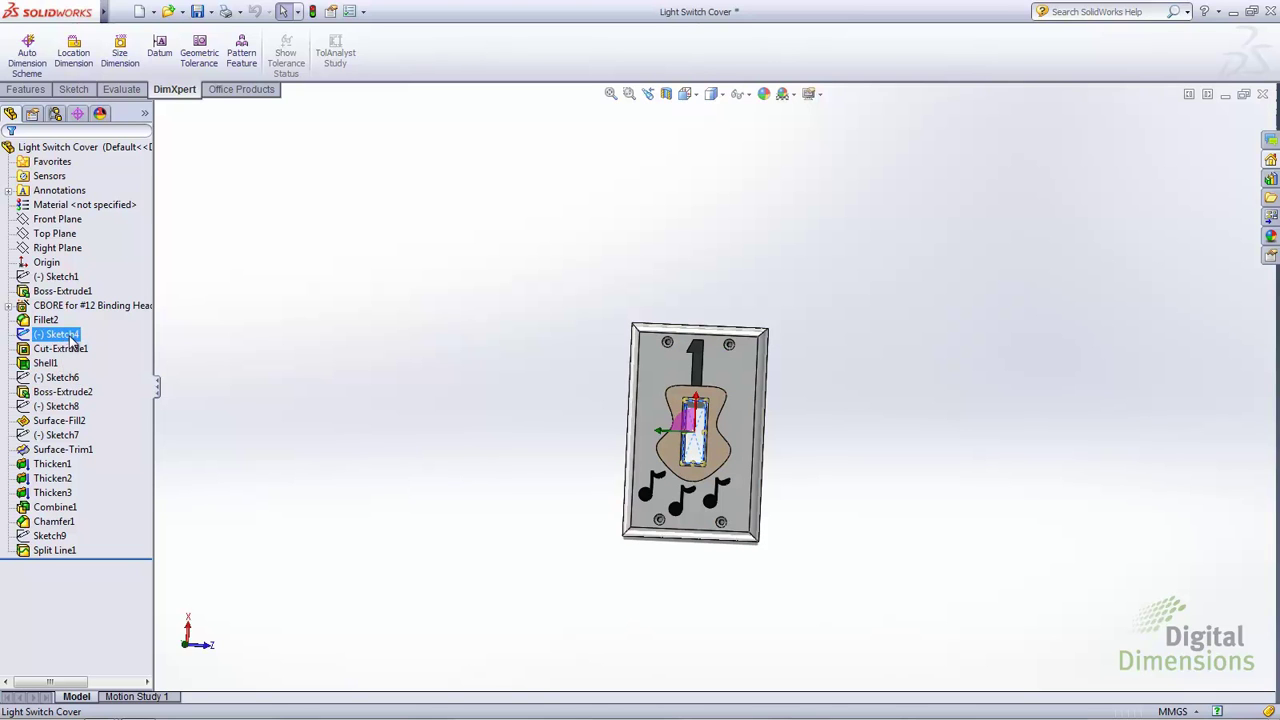
{"action": "left_click", "coordinate": [72, 347]}
{"action": "left_click", "coordinate": [80, 421], "text": "ctrl"}
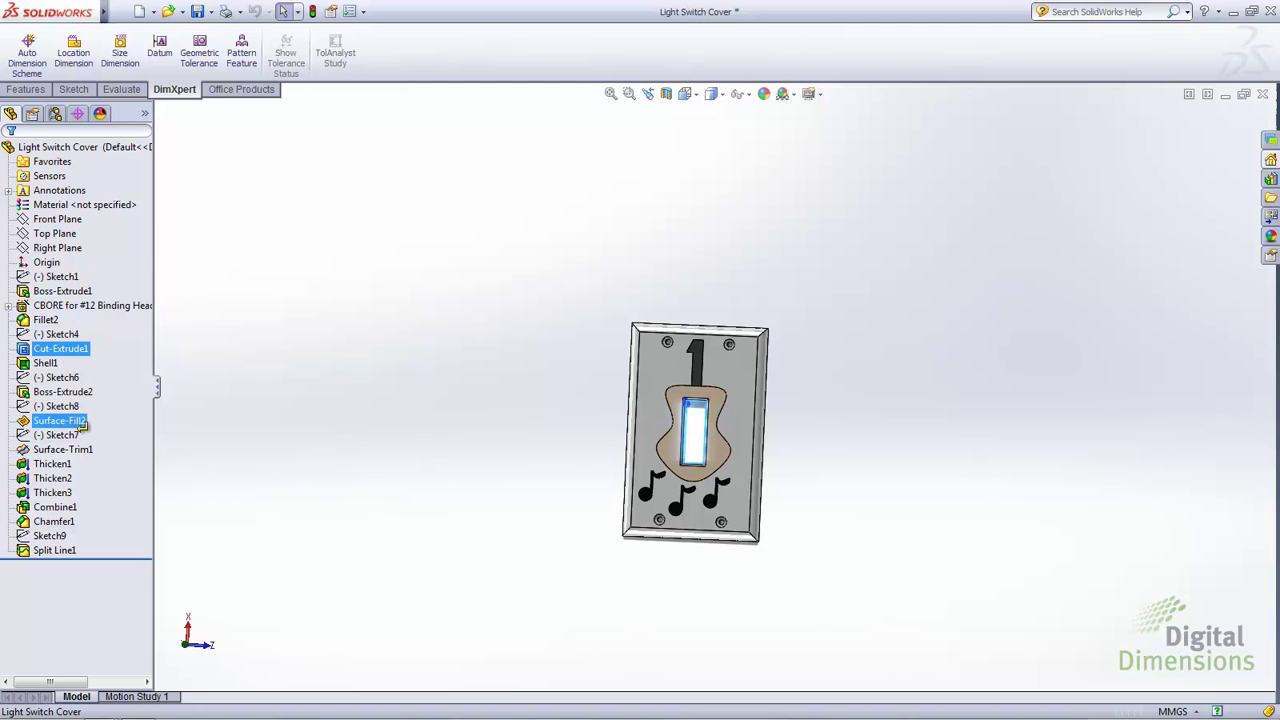
{"action": "left_click_drag", "start_coordinate": [80, 424], "coordinate": [79, 423]}
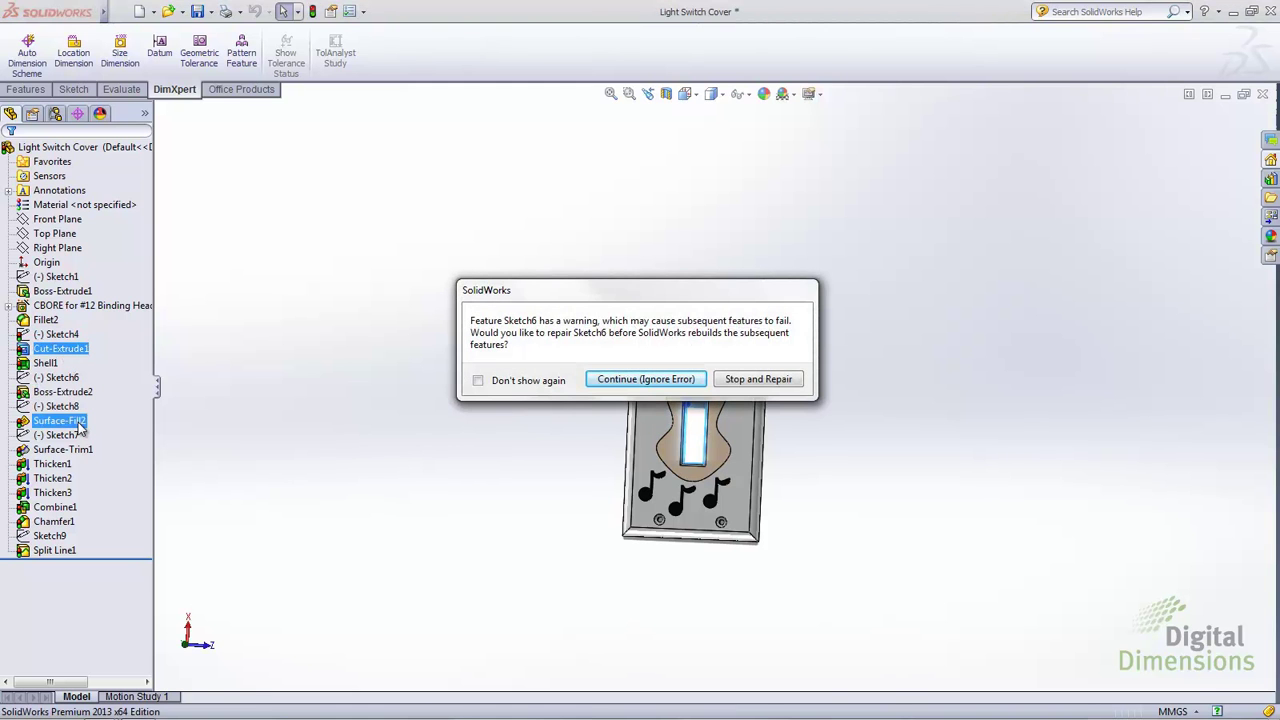
{"action": "left_click", "coordinate": [640, 380]}
{"action": "left_click", "coordinate": [494, 136]}
{"action": "left_click", "coordinate": [503, 200]}
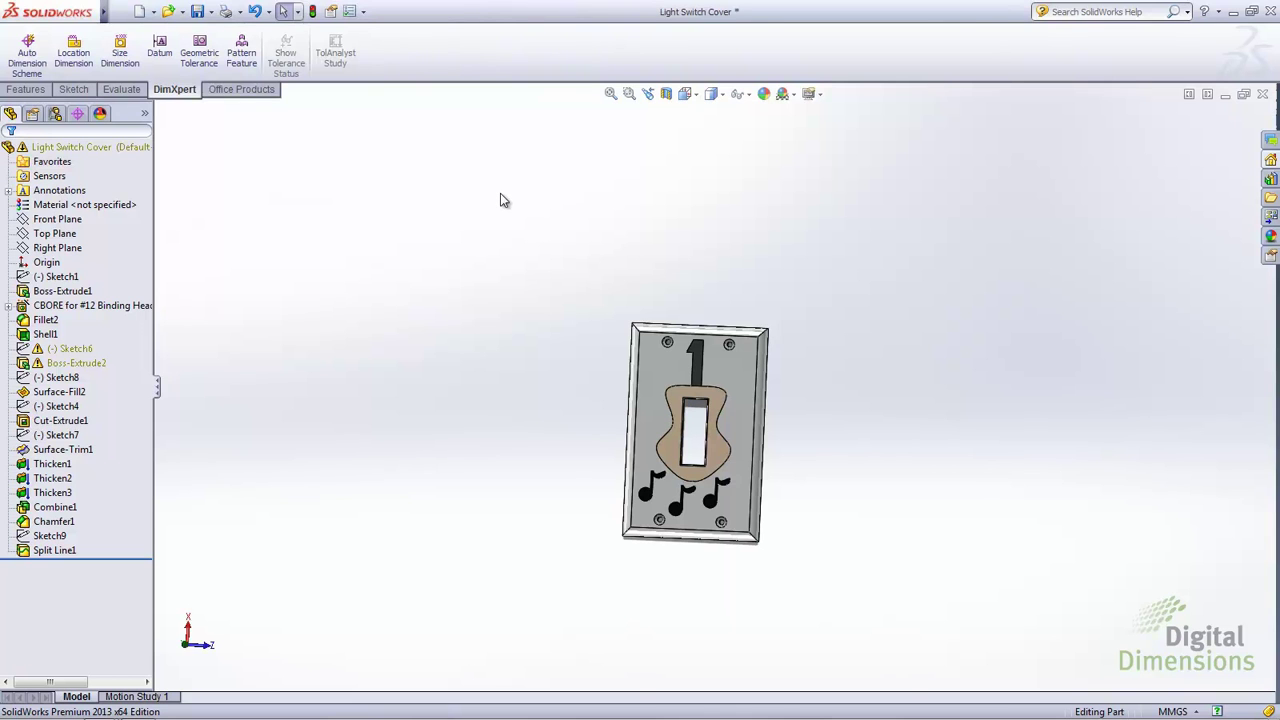
- Select Thicken1 through Thicken3 and examine which feature commands are offered in the flat tree
{"action": "left_click", "coordinate": [52, 464]}
{"action": "left_click", "coordinate": [52, 493], "text": "ctrl"}
{"action": "left_click", "coordinate": [47, 497], "text": "shift"}
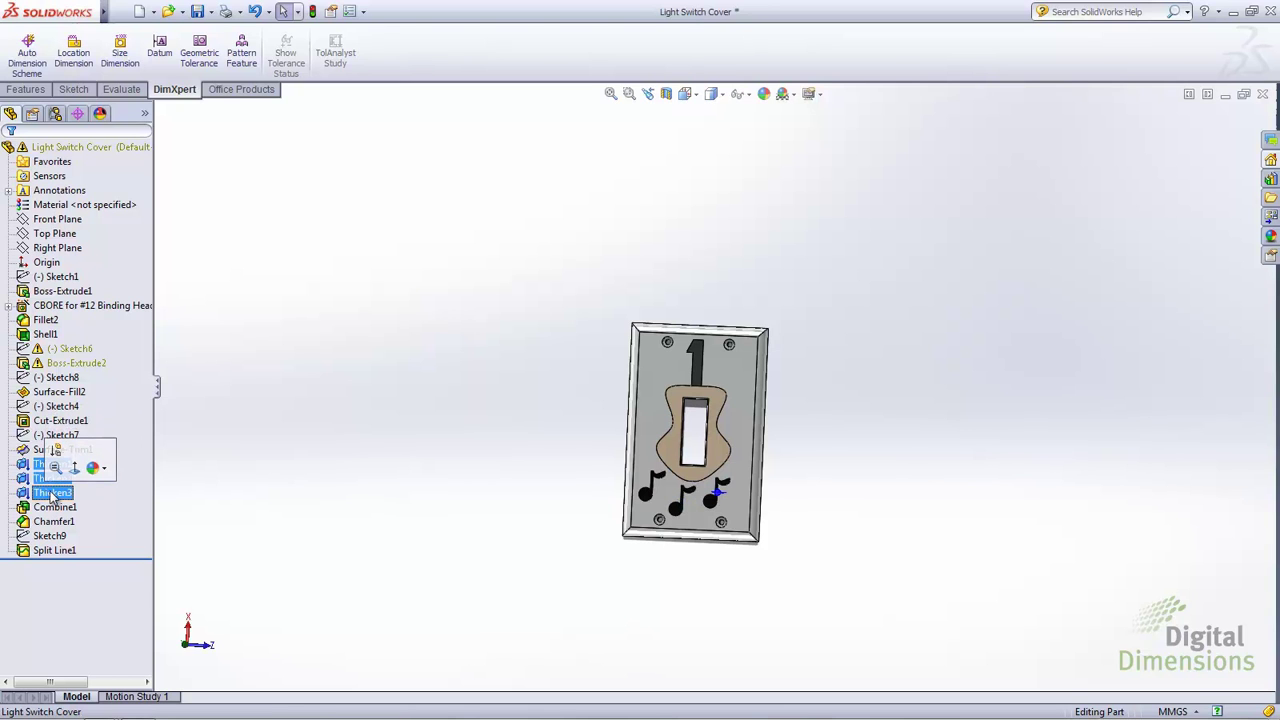
{"action": "right_click", "coordinate": [52, 493]}
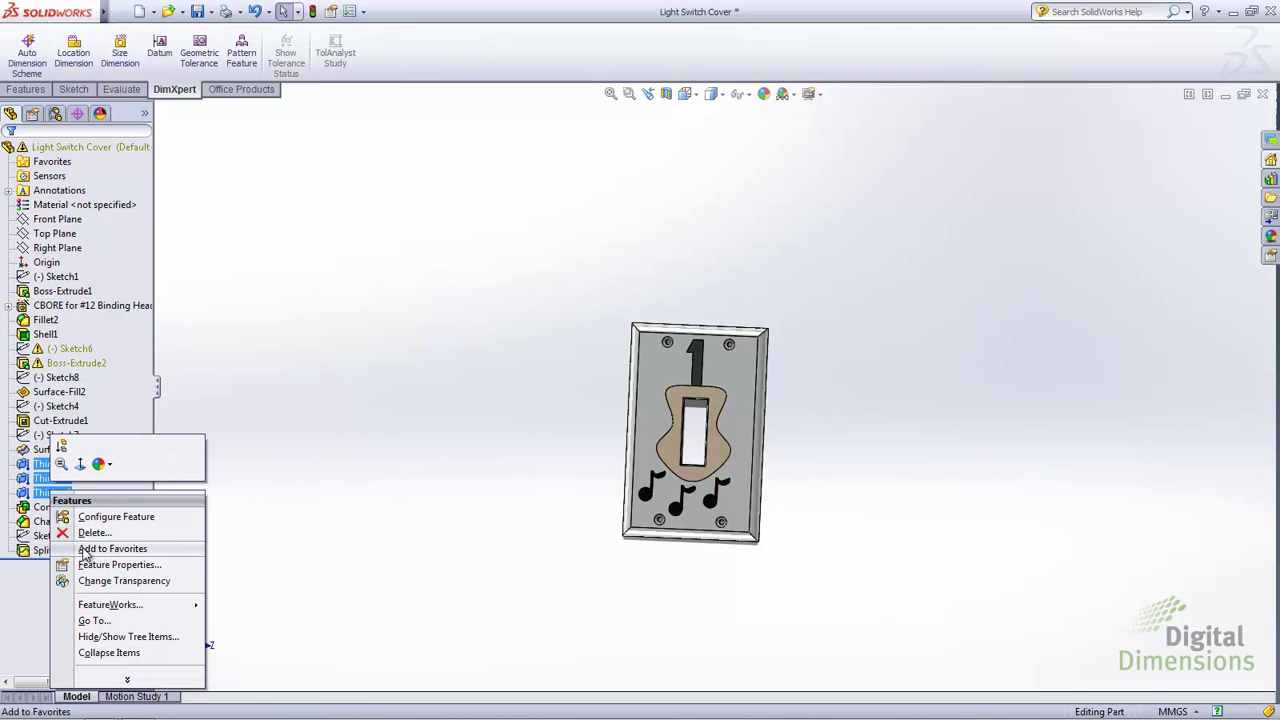
{"action": "key", "text": "Escape"}
- Undo the Cut-Extrude1 move and switch off the flat tree view
{"action": "left_click", "coordinate": [119, 11]}
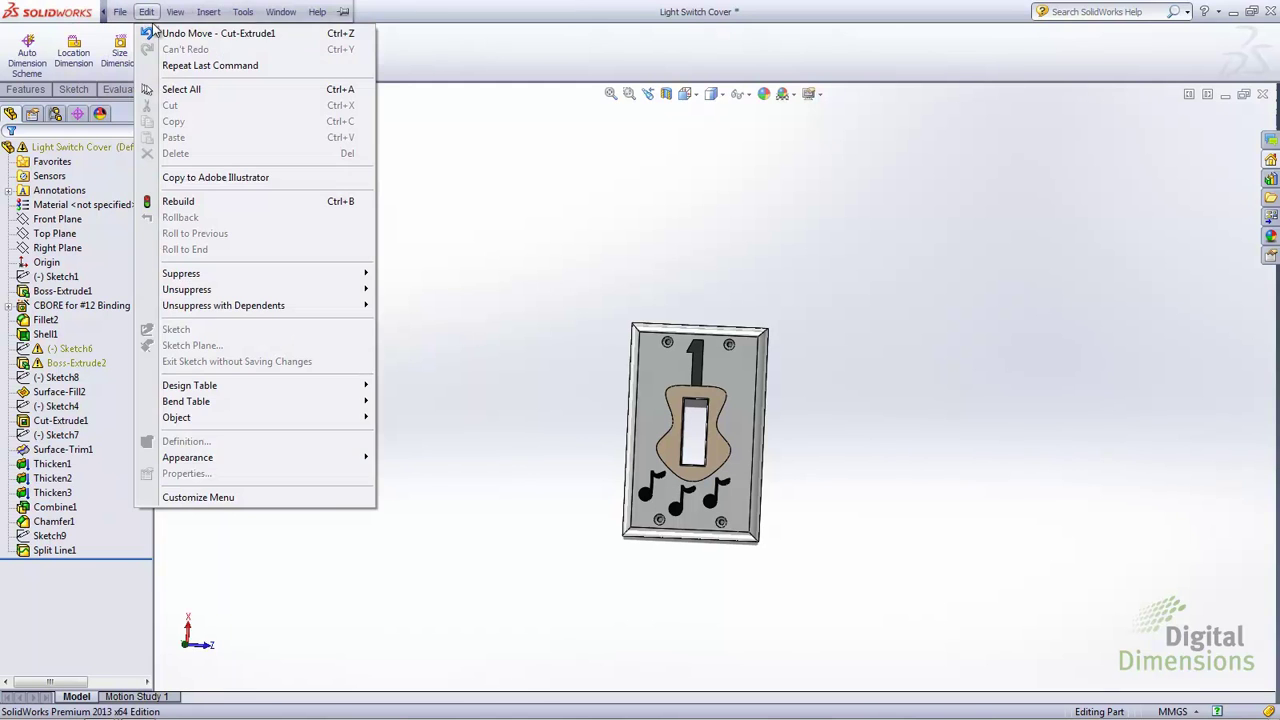
{"action": "left_click", "coordinate": [165, 34]}
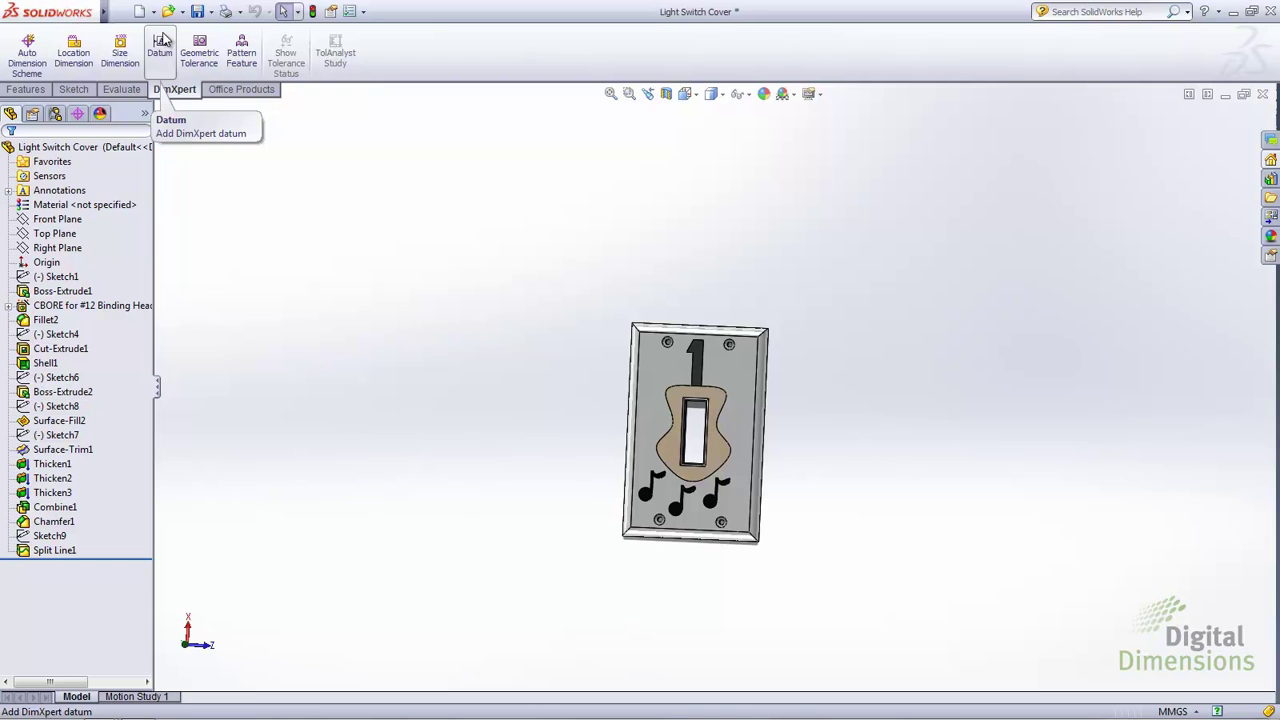
{"action": "right_click", "coordinate": [60, 147]}
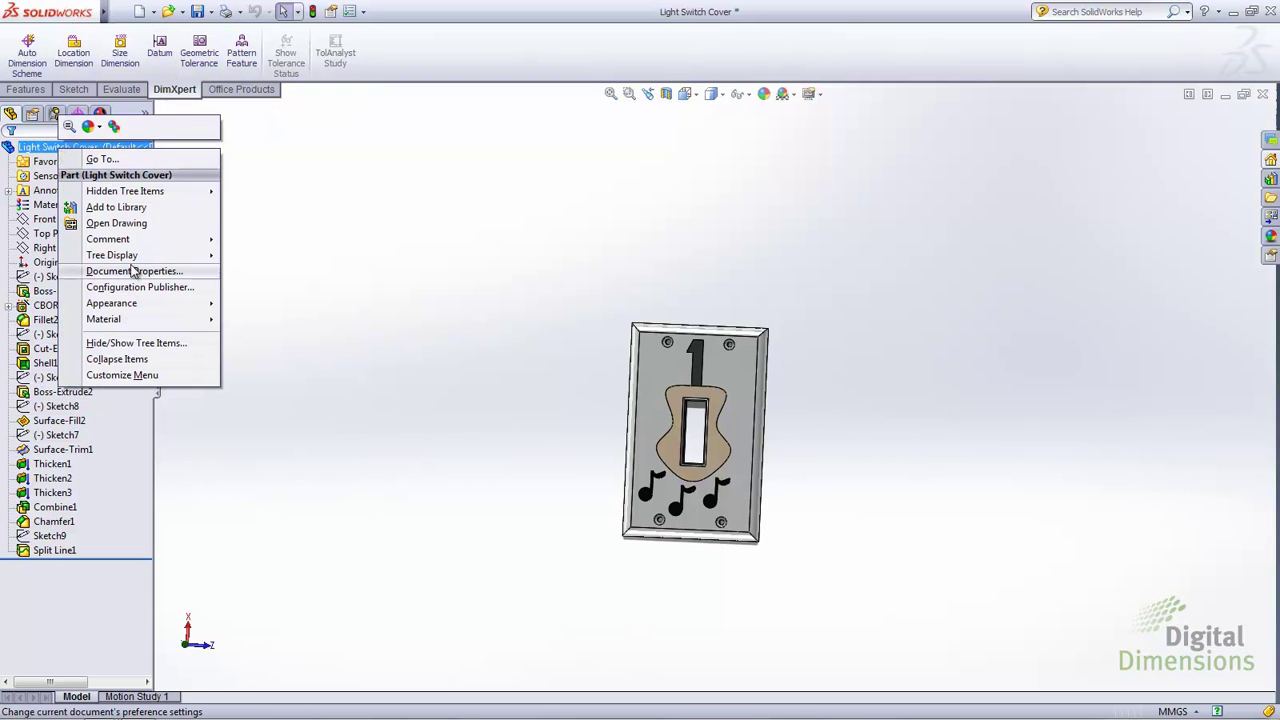
{"action": "mouse_move", "coordinate": [150, 256]}
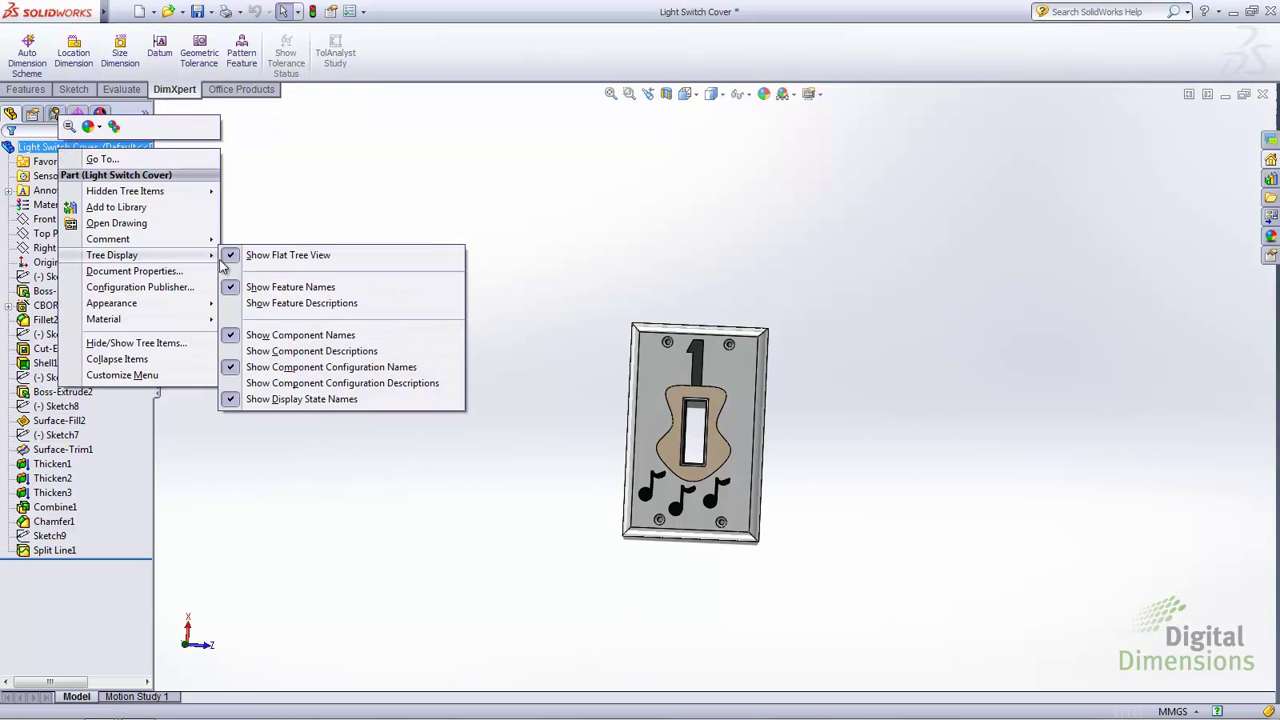
{"action": "left_click", "coordinate": [283, 256]}
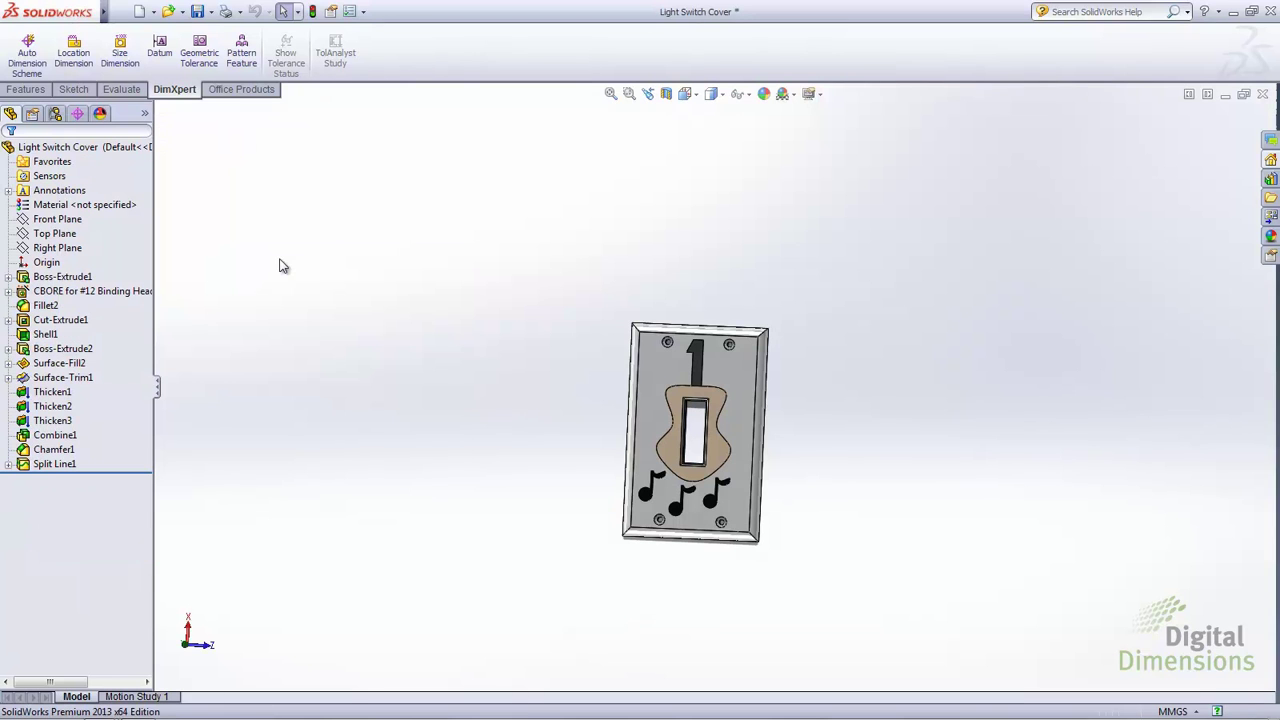
- Group Thicken1, Thicken2 and Thicken3 in a new tree folder, keeping its default name
{"action": "left_click", "coordinate": [72, 394]}
{"action": "left_click", "coordinate": [52, 420], "text": "shift"}
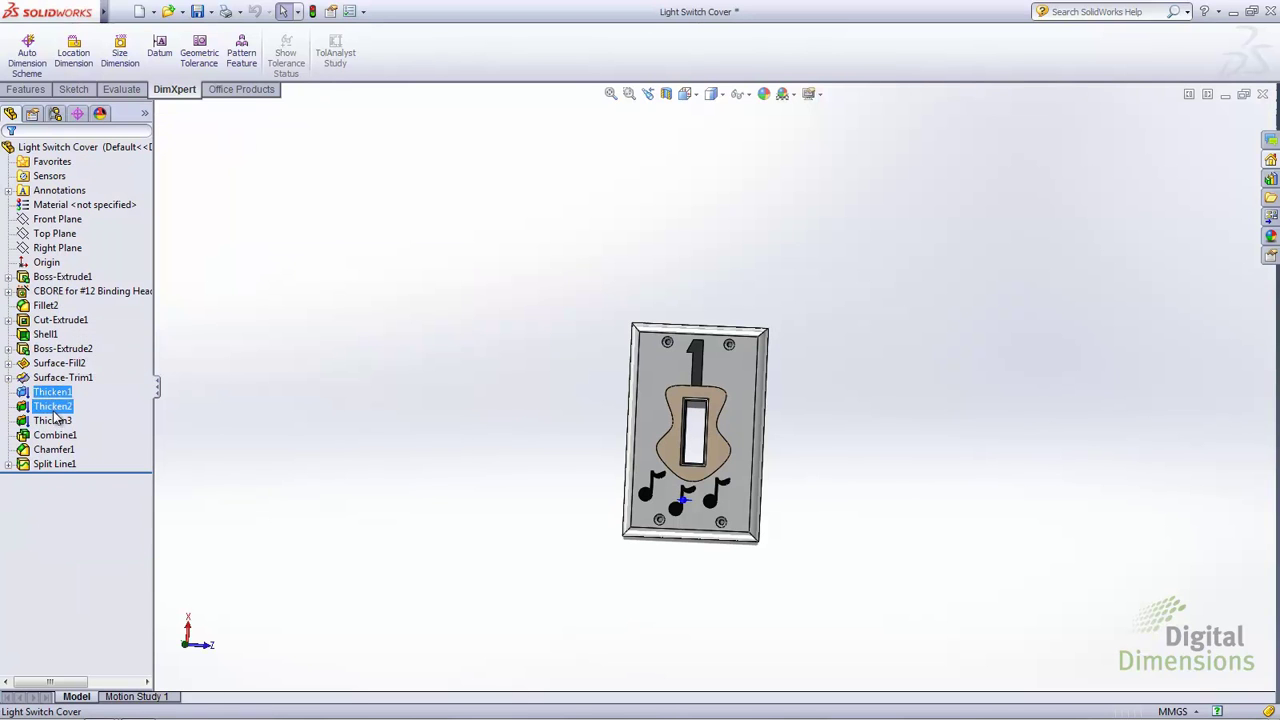
{"action": "right_click", "coordinate": [55, 420]}
{"action": "left_click", "coordinate": [110, 500]}
{"action": "key", "text": "Return"}
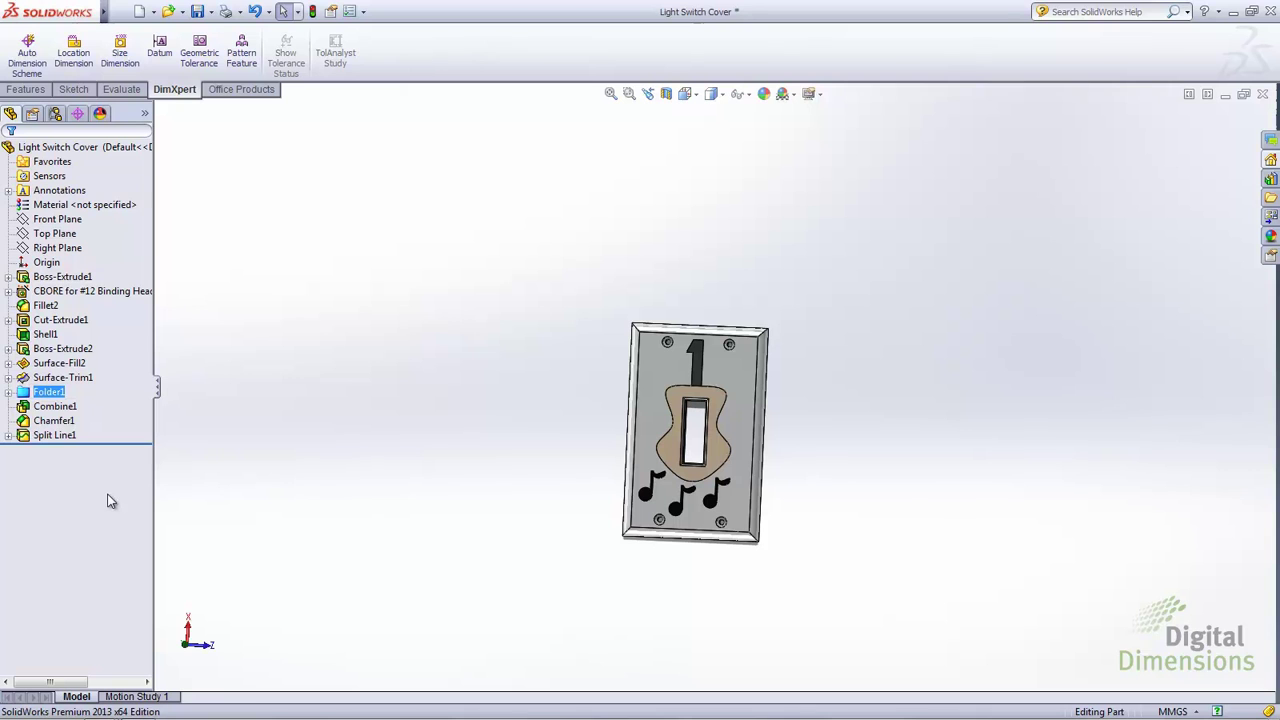
- Expand the folder holding the Thicken features and put Thicken2 and Thicken3 into a new nested subfolder
{"action": "left_click", "coordinate": [8, 392]}
{"action": "left_click", "coordinate": [38, 421]}
{"action": "left_click", "coordinate": [41, 436], "text": "shift"}
{"action": "right_click", "coordinate": [41, 436]}
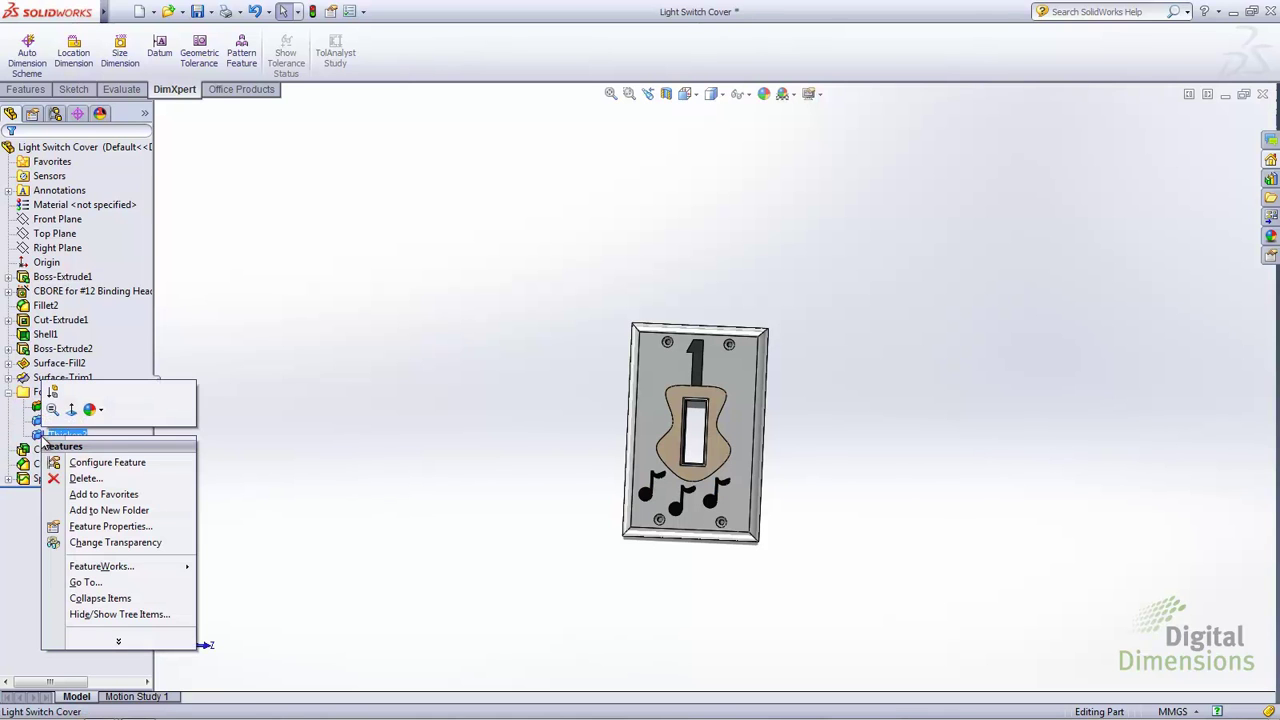
{"action": "left_click", "coordinate": [90, 509]}
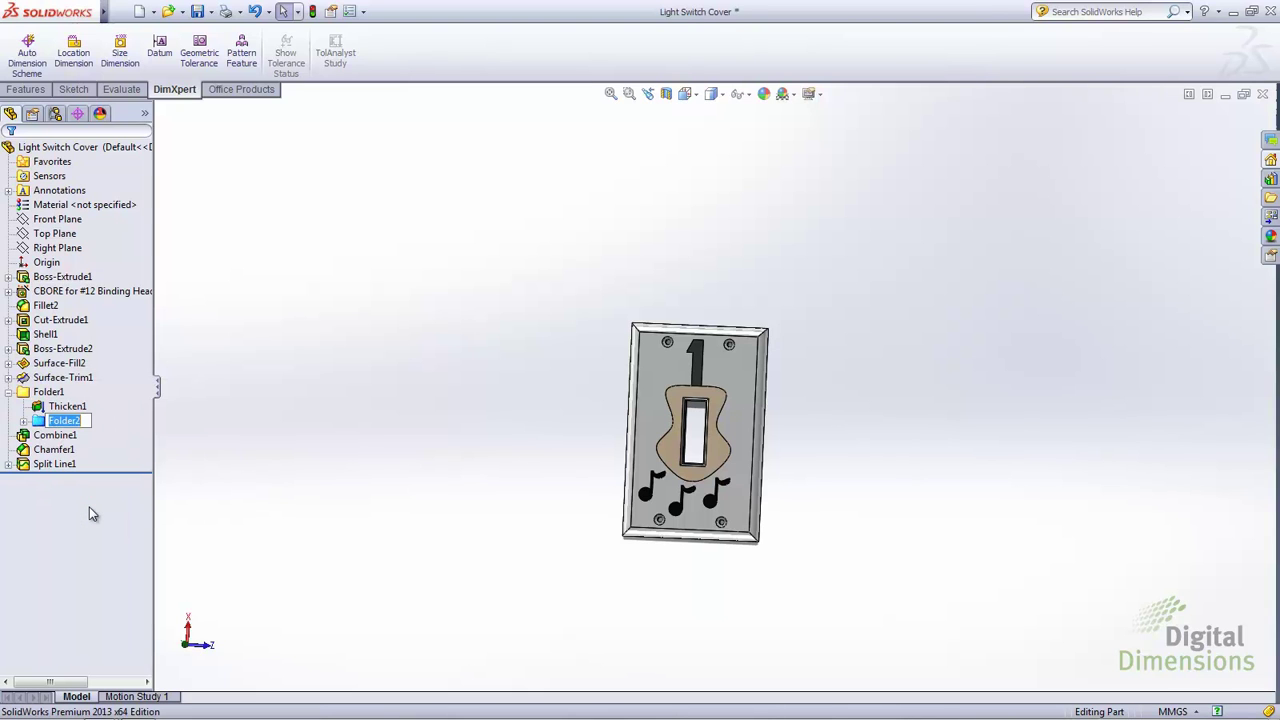